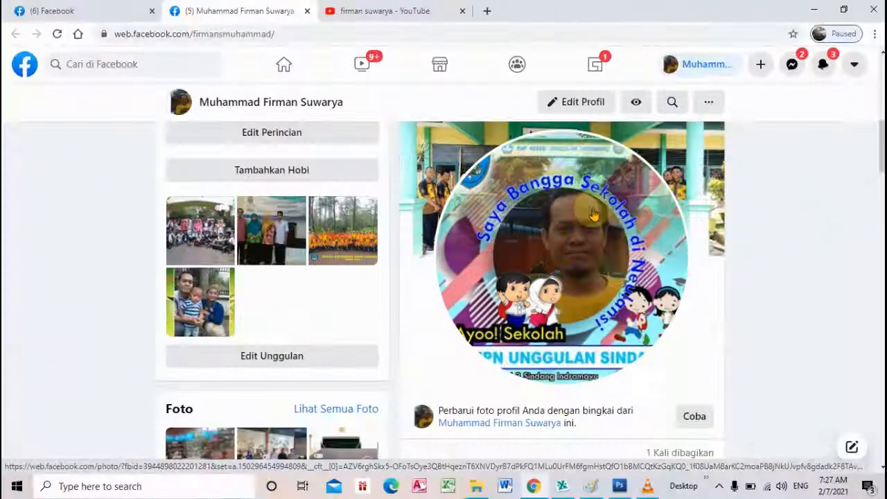
# Step: Examine the Facebook profile page and the post showing the profile photo with the school frame
pyautogui.scroll(2, 594, 211)
pyautogui.scroll(-2, 601, 237)
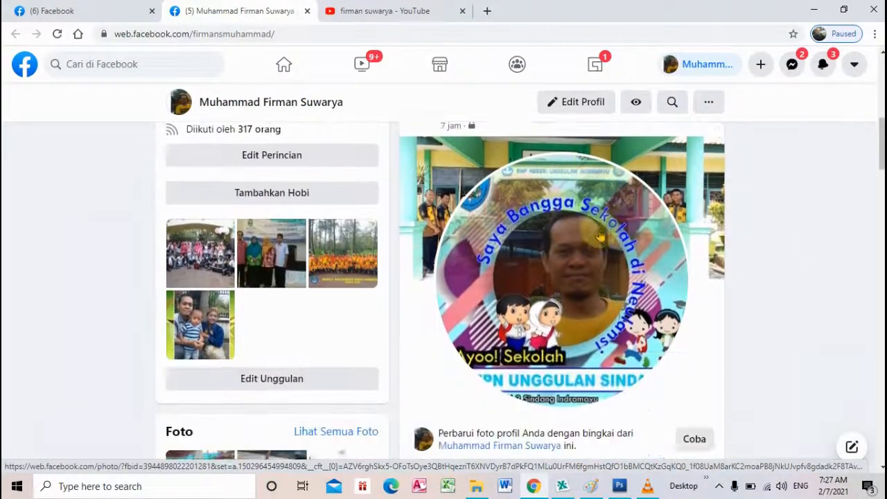
pyautogui.scroll(3, 600, 237)
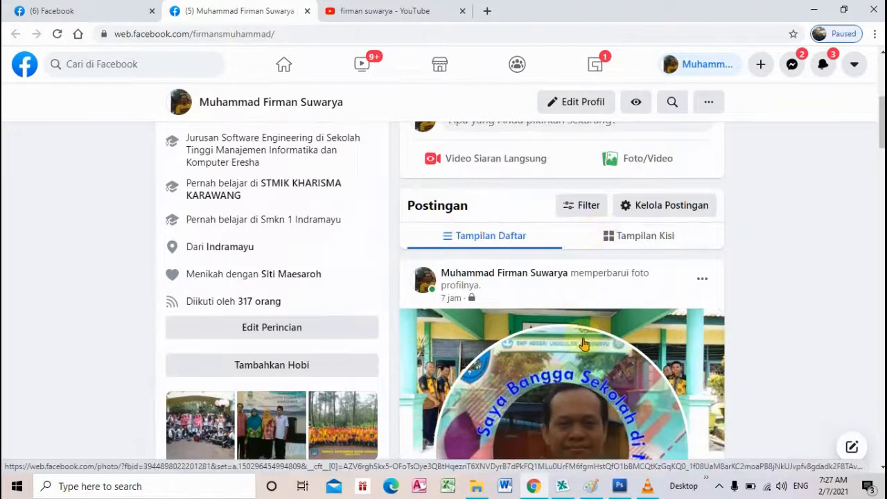
pyautogui.scroll(4, 577, 336)
pyautogui.scroll(1, 527, 298)
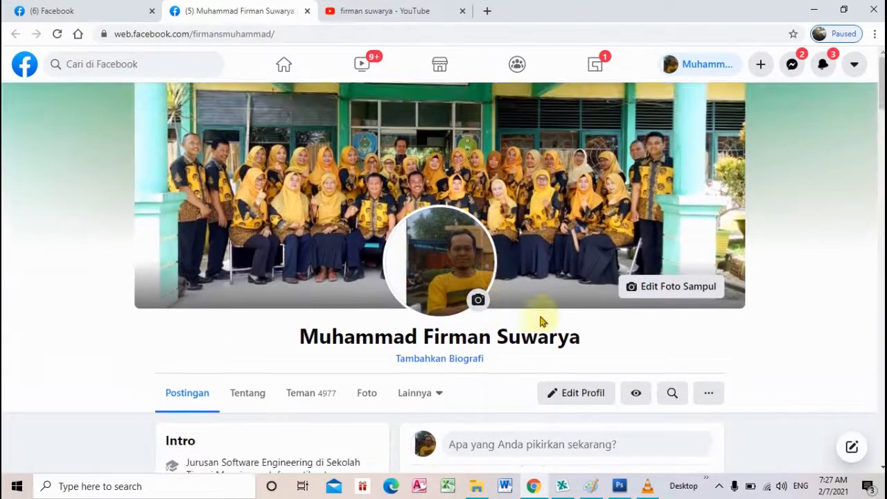
pyautogui.scroll(-4, 456, 285)
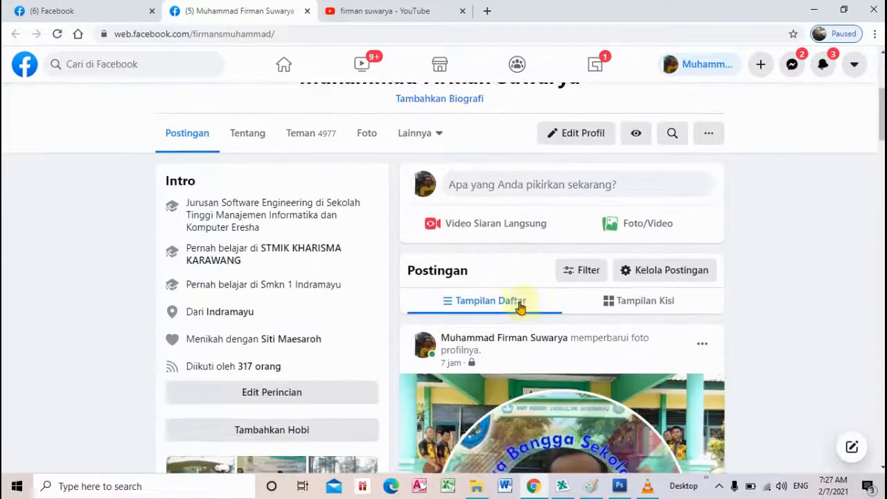
pyautogui.scroll(-4, 521, 307)
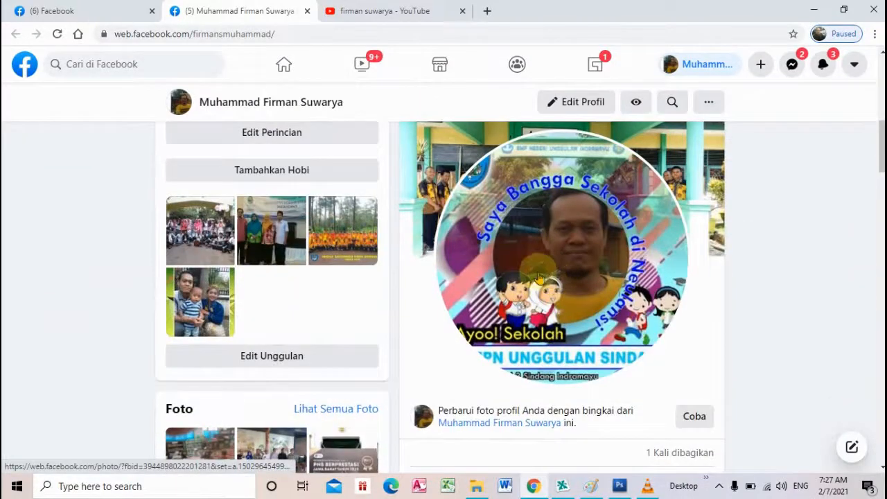
pyautogui.scroll(7, 540, 277)
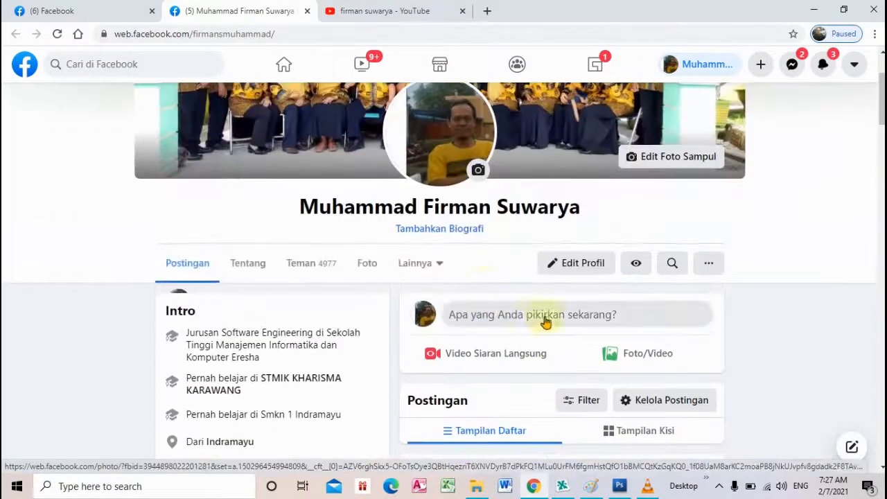
pyautogui.scroll(2, 551, 285)
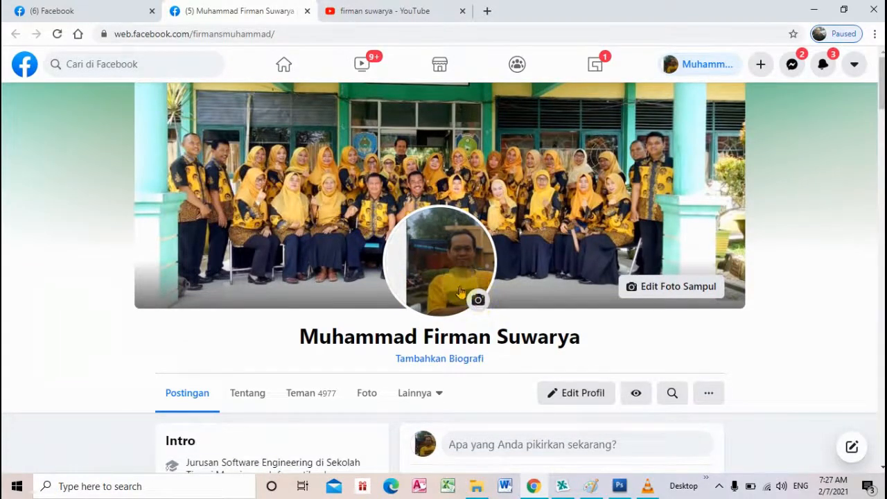
# Step: Add the smpnunggulan1 frame to the profile photo and reposition the photo so the face sits inside the frame's circle
pyautogui.click(478, 302)
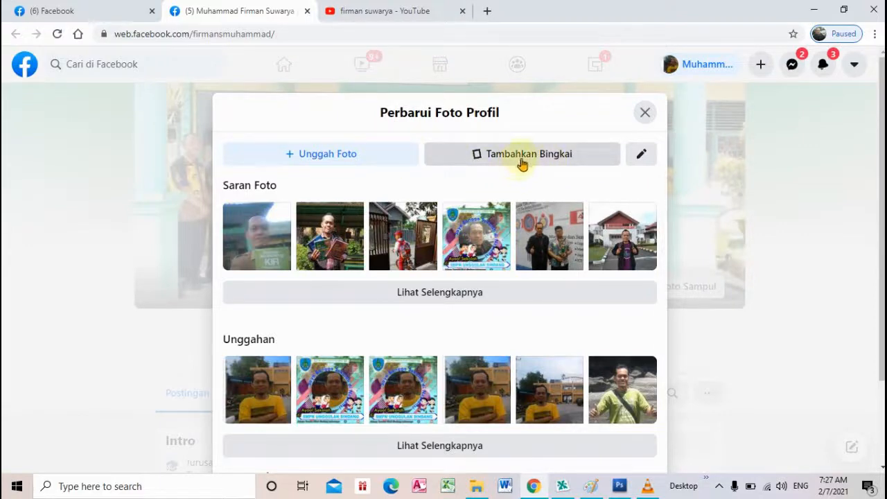
pyautogui.click(525, 162)
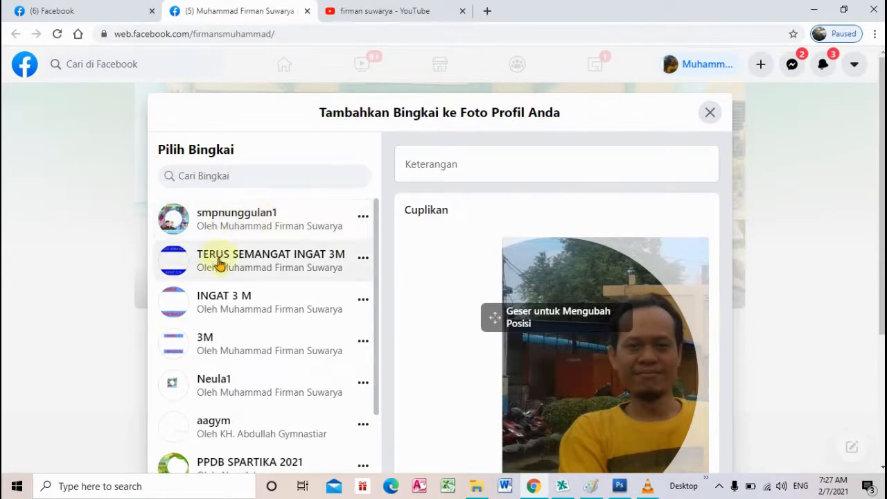
pyautogui.click(248, 221)
pyautogui.scroll(-1, 584, 314)
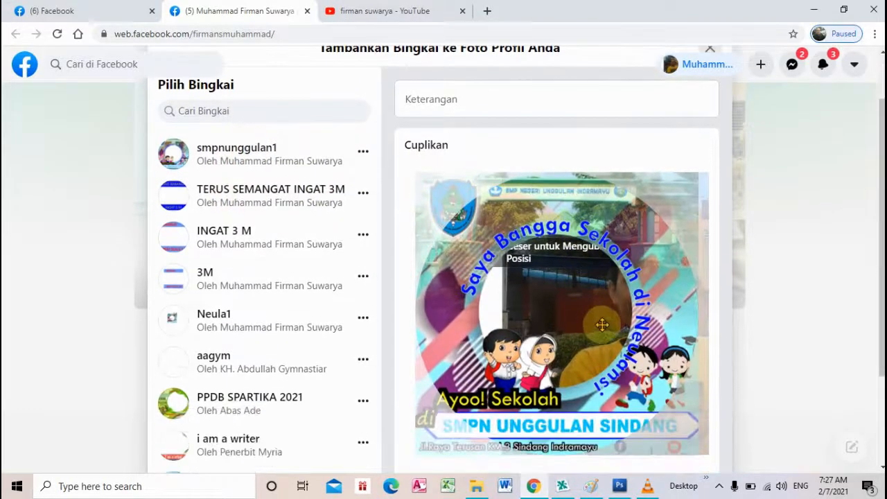
pyautogui.moveTo(575, 321); pyautogui.dragTo(514, 319)
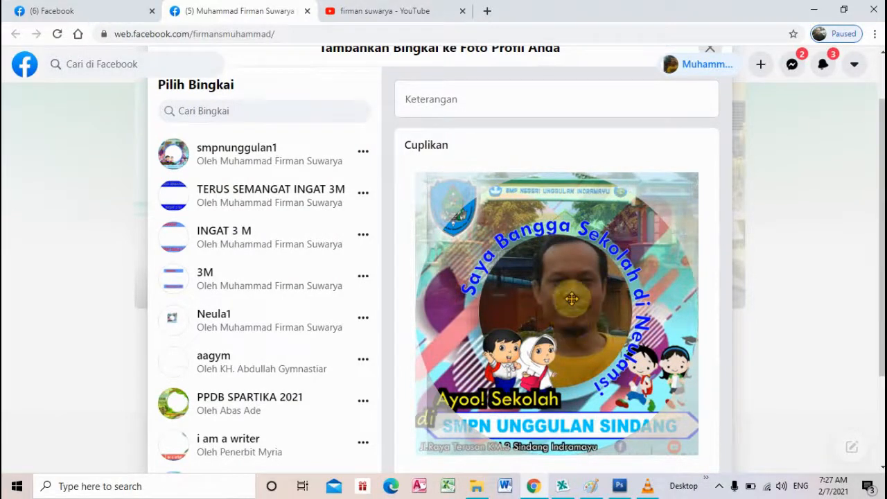
pyautogui.scroll(-2, 647, 306)
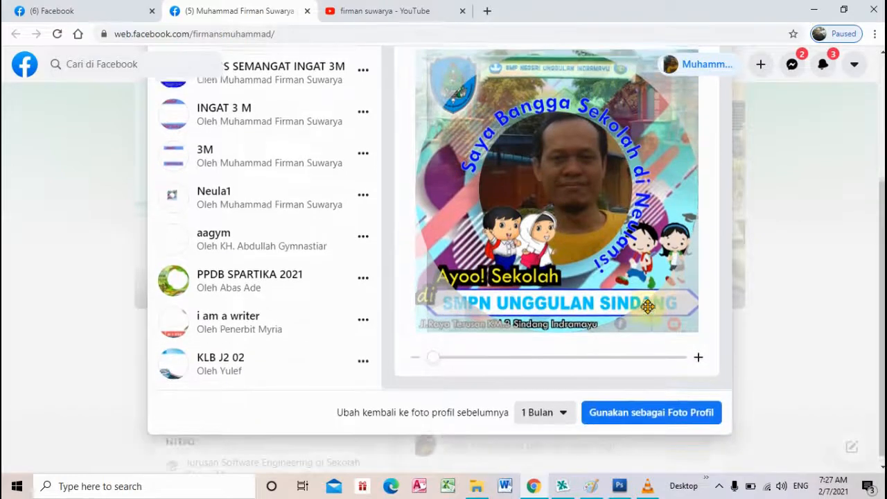
pyautogui.scroll(3, 647, 307)
pyautogui.scroll(-1, 647, 306)
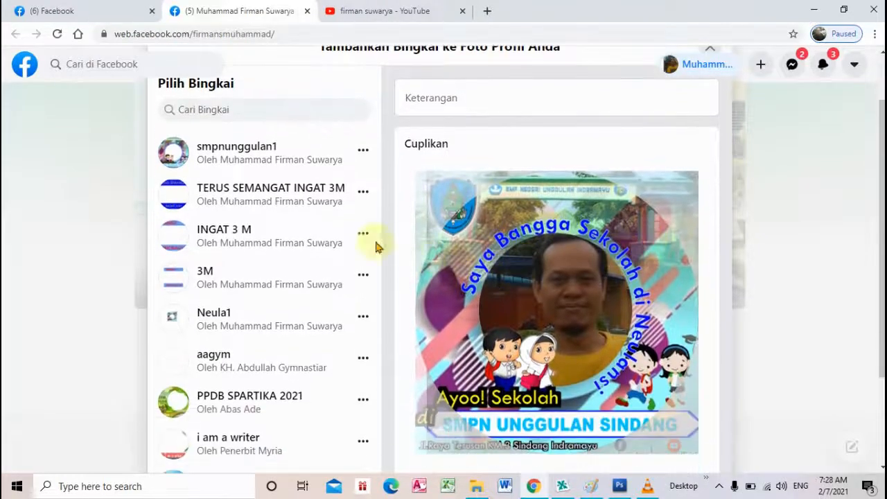
# Step: Preview the TERUS SEMANGAT INGAT 3M frame on the profile photo and return to the smpnunggulan1 frame
pyautogui.click(258, 199)
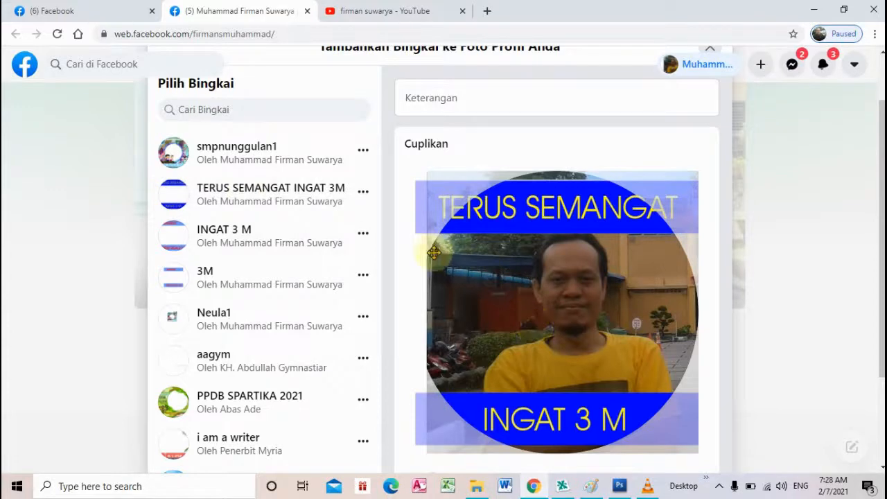
pyautogui.click(219, 152)
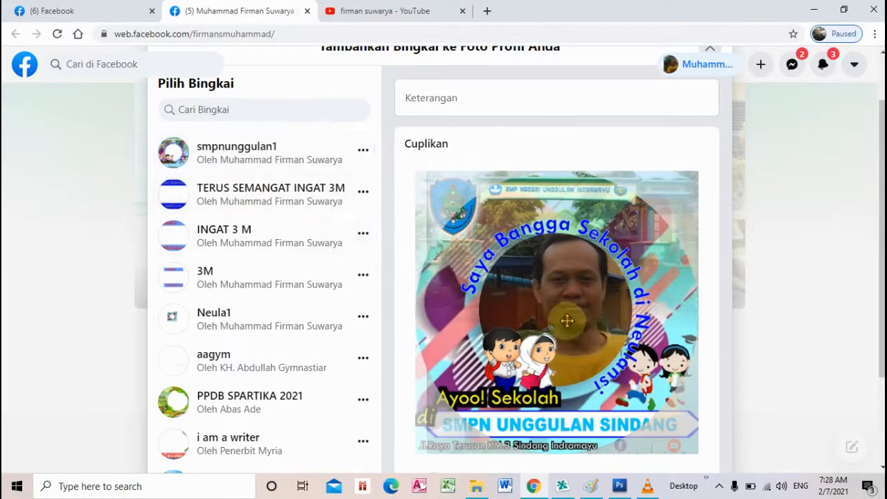
pyautogui.scroll(-2, 639, 319)
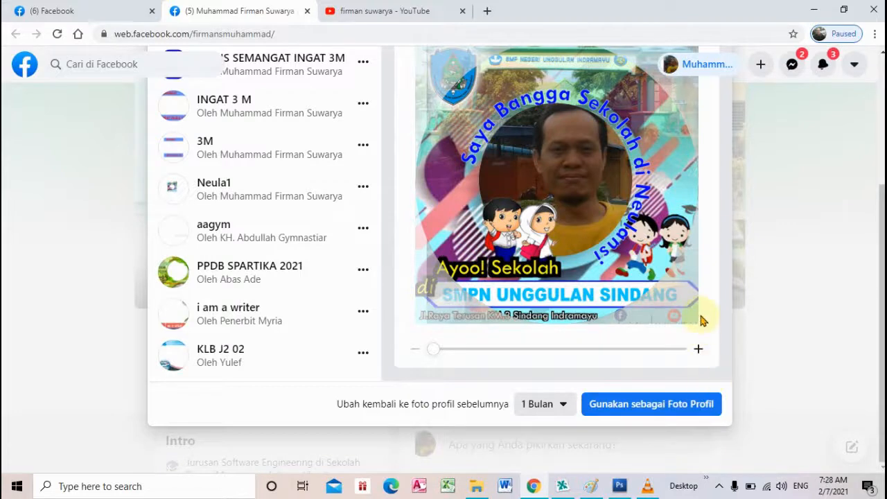
pyautogui.scroll(3, 703, 317)
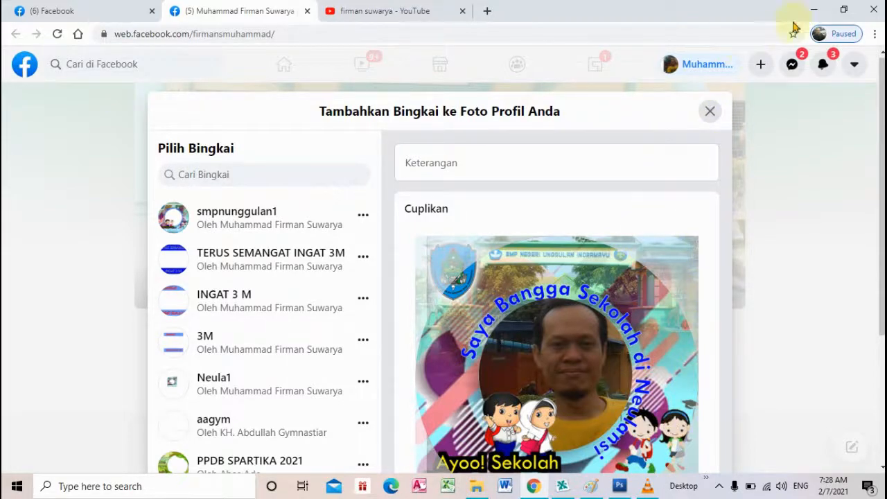
# Step: Minimise the browser and look through the open CorelDRAW, Paint and Photoshop windows
pyautogui.click(815, 11)
pyautogui.click(815, 11)
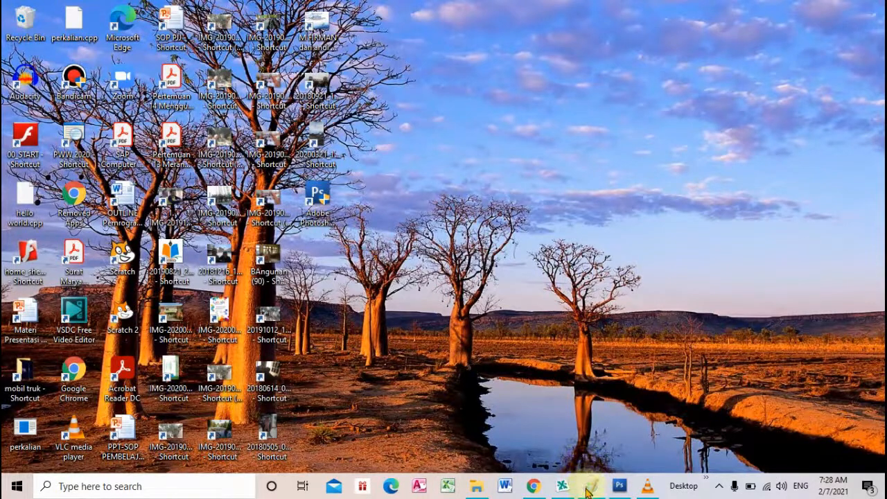
pyautogui.moveTo(563, 489)
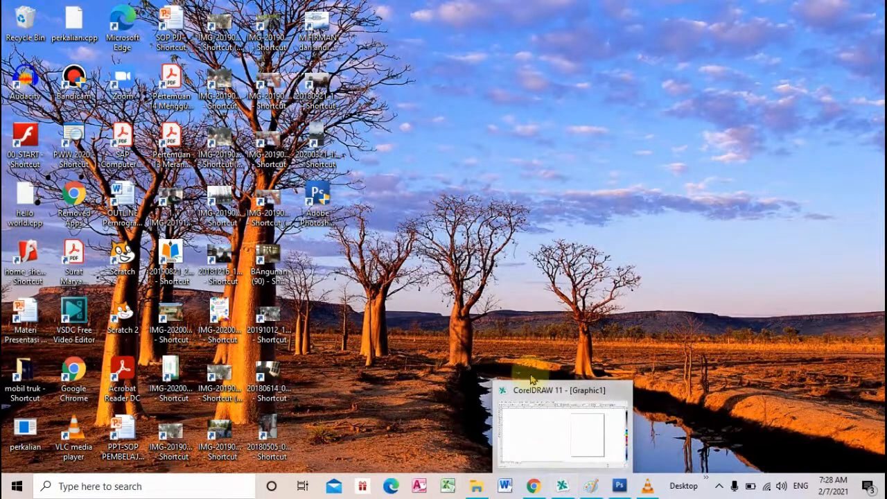
pyautogui.click(567, 450)
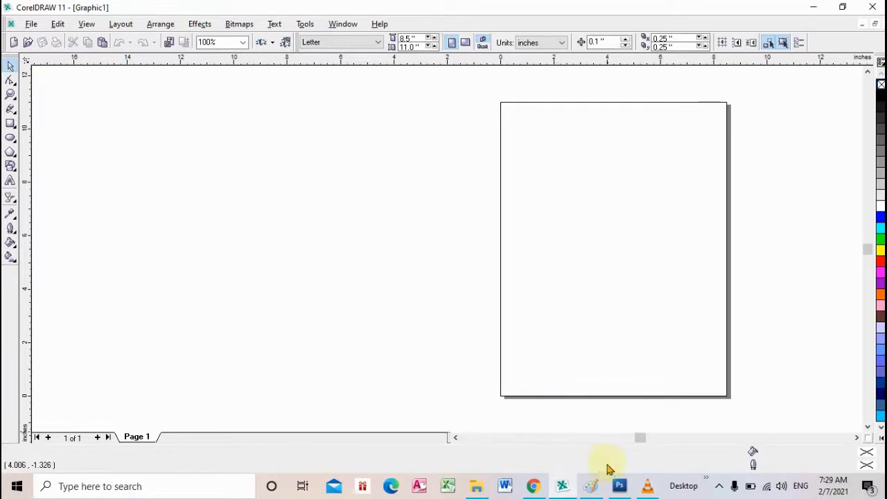
pyautogui.click(591, 486)
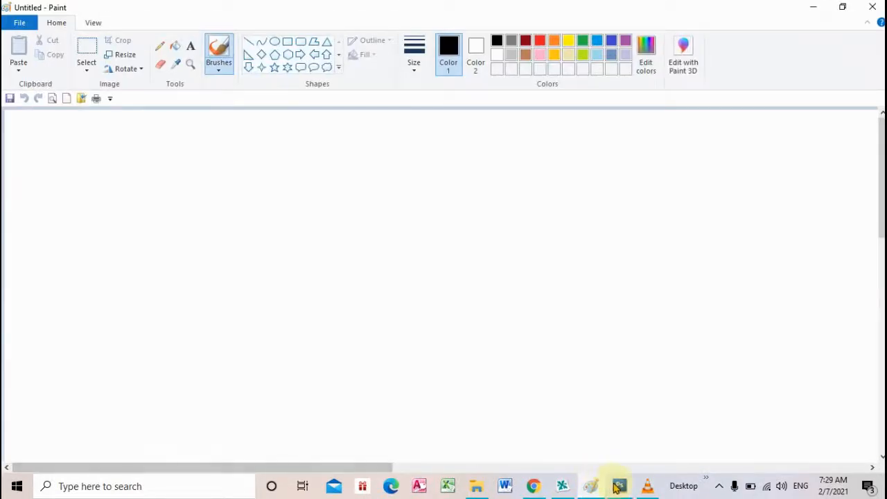
pyautogui.click(620, 487)
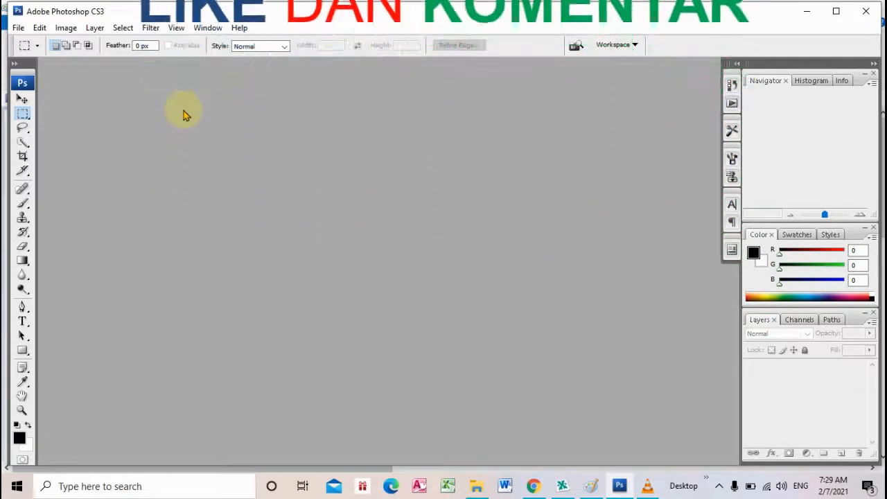
pyautogui.click(805, 13)
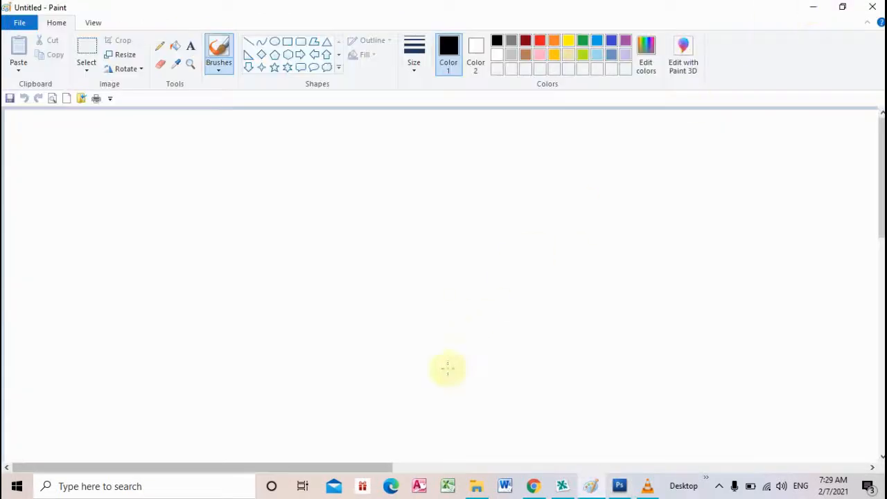
# Step: Switch to CorelDRAW and draw a wide rectangle about 9.39 by 2.34 inches beside the page
pyautogui.click(562, 486)
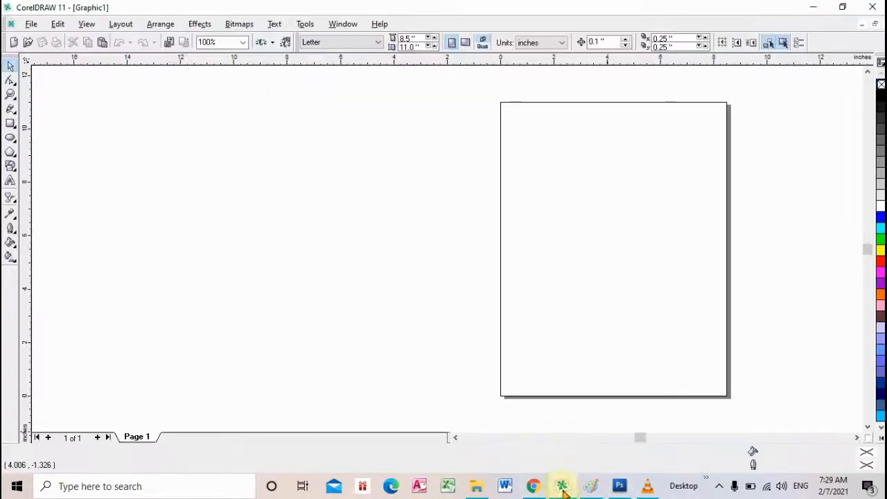
pyautogui.click(454, 438)
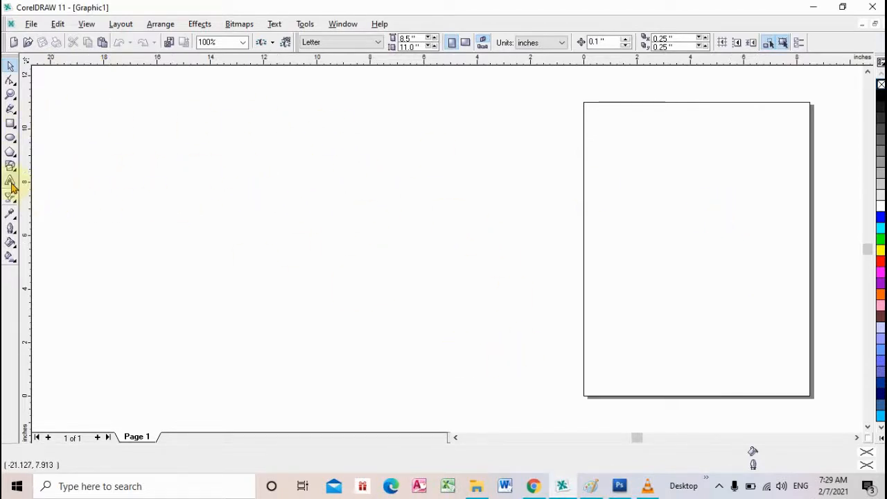
pyautogui.click(11, 125)
pyautogui.moveTo(315, 142); pyautogui.dragTo(569, 206)
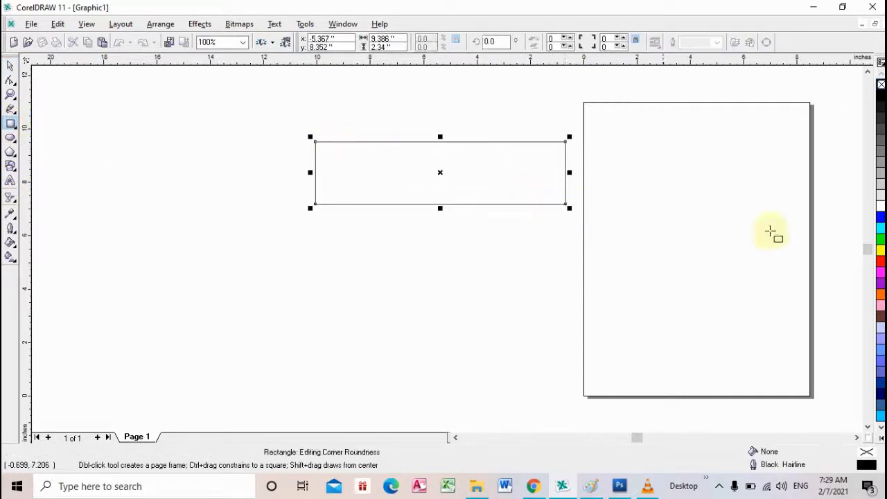
# Step: Fill the rectangle with cyan and remove its outline
pyautogui.click(881, 219)
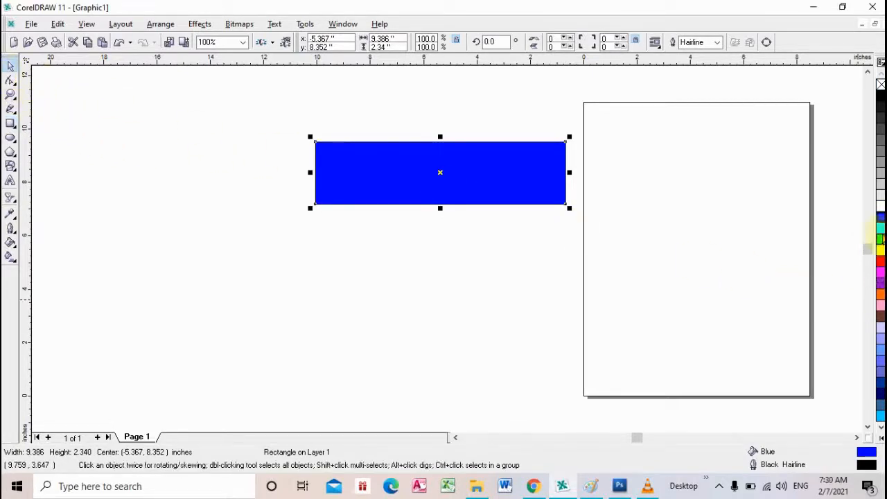
pyautogui.click(881, 227)
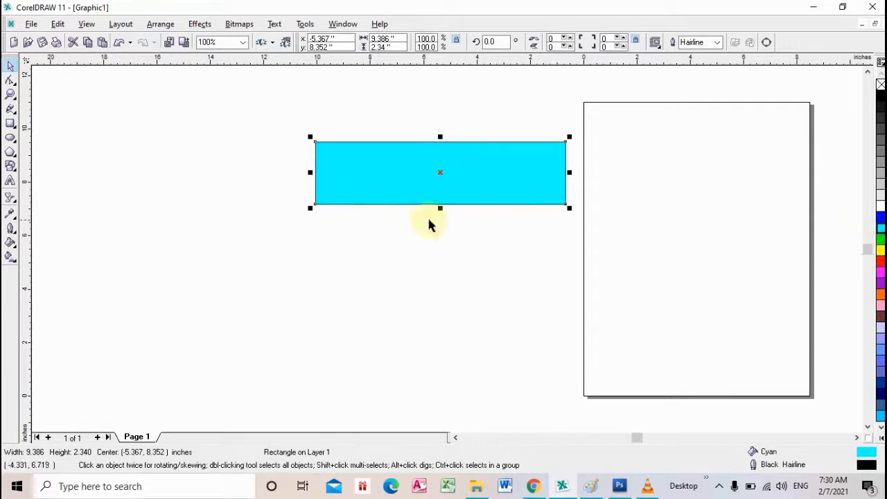
pyautogui.click(11, 228)
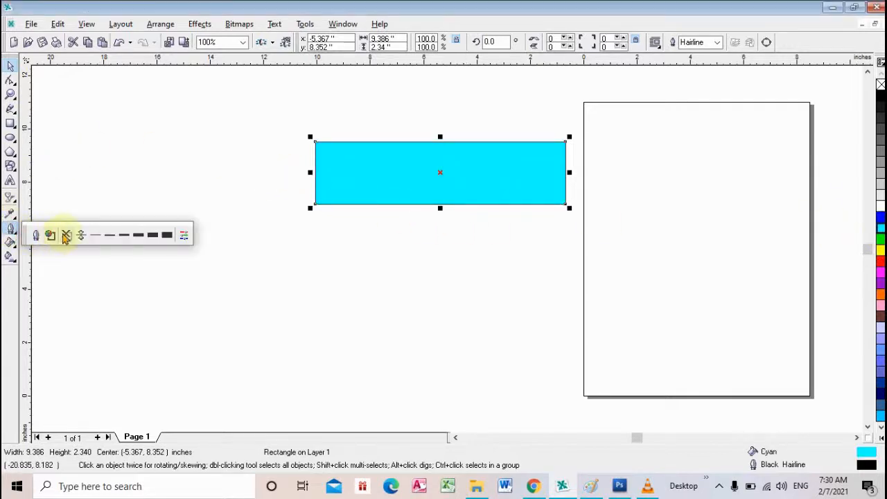
pyautogui.click(66, 237)
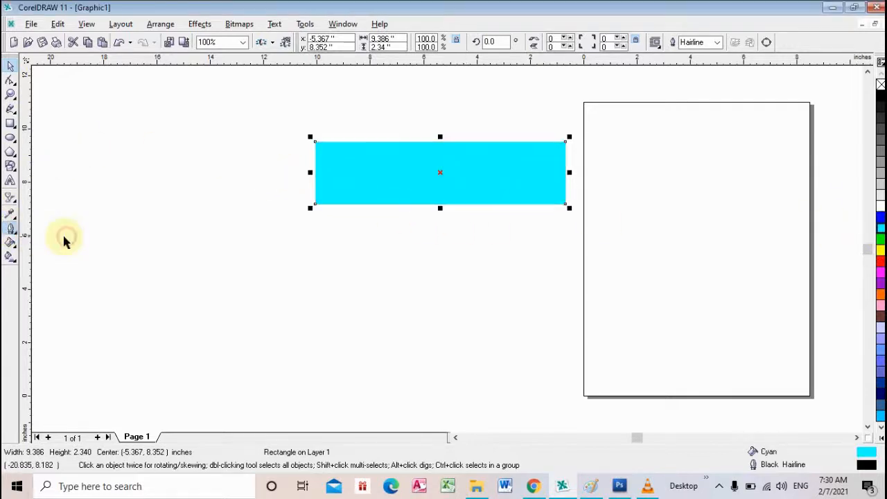
# Step: Add the artistic text "SELAMAT DATANG" on the cyan rectangle
pyautogui.click(11, 181)
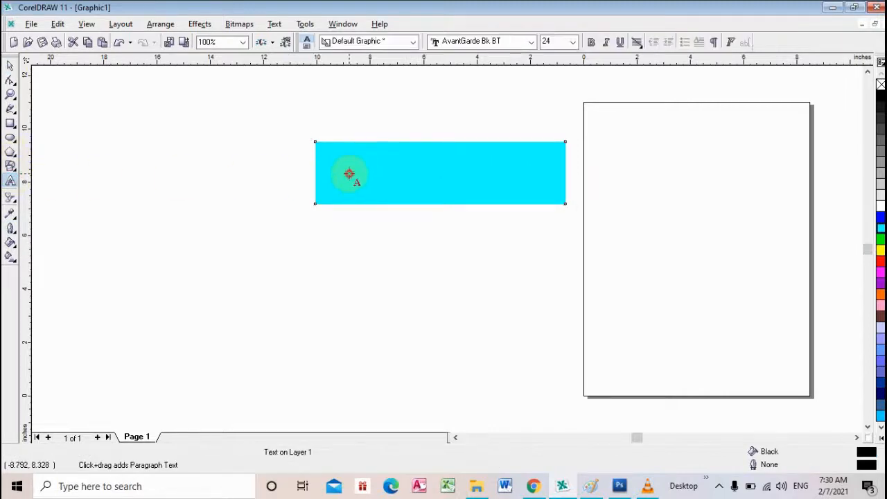
pyautogui.click(348, 174)
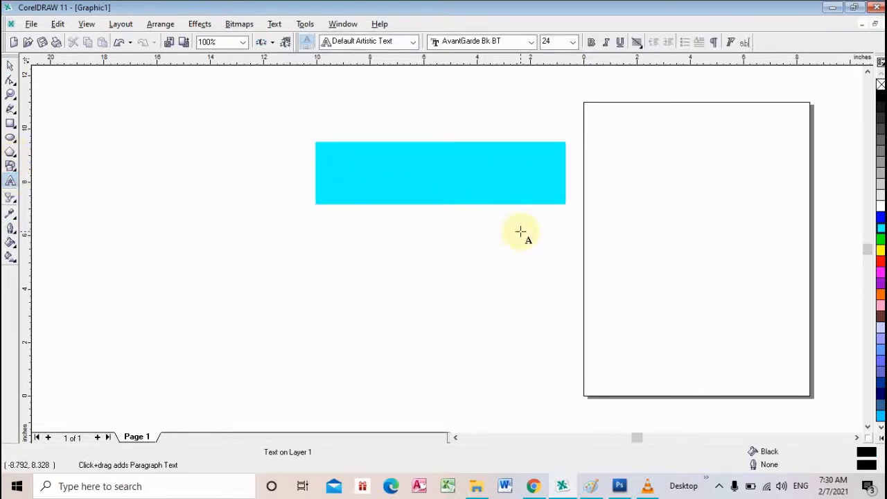
pyautogui.write('SELAMAT DATANG')
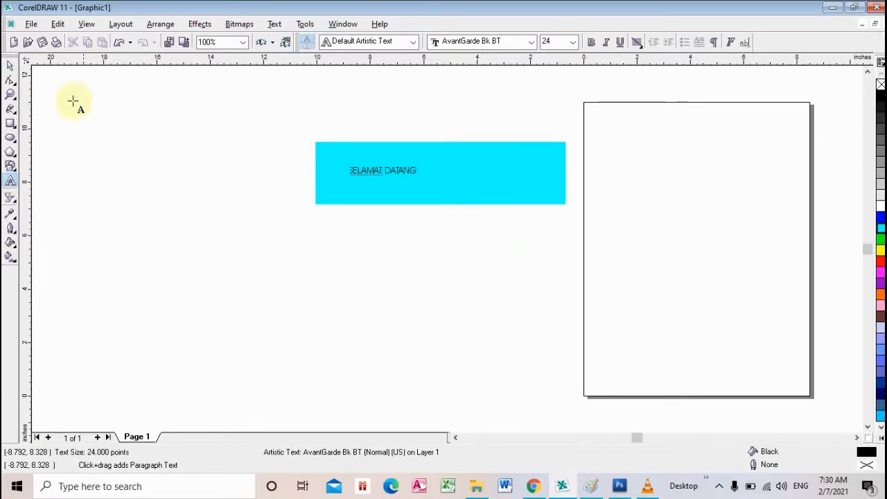
# Step: Set the "SELAMAT DATANG" text size to 100 points
pyautogui.click(10, 65)
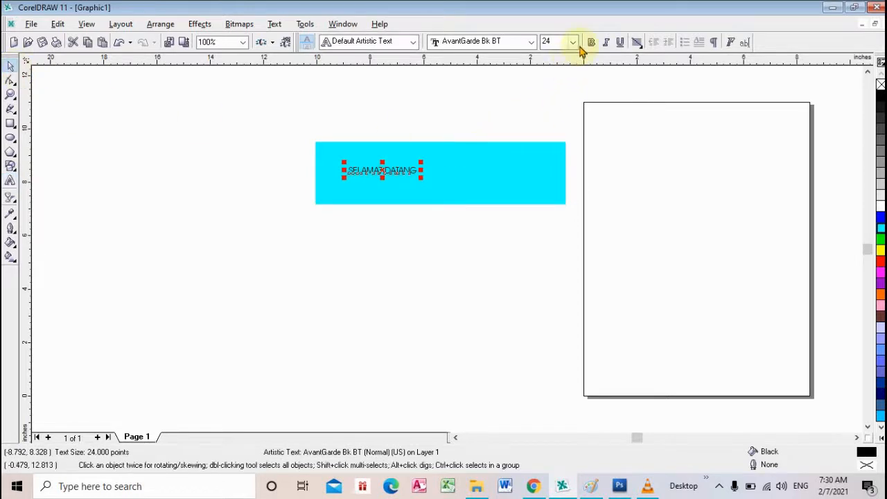
pyautogui.doubleClick(574, 49)
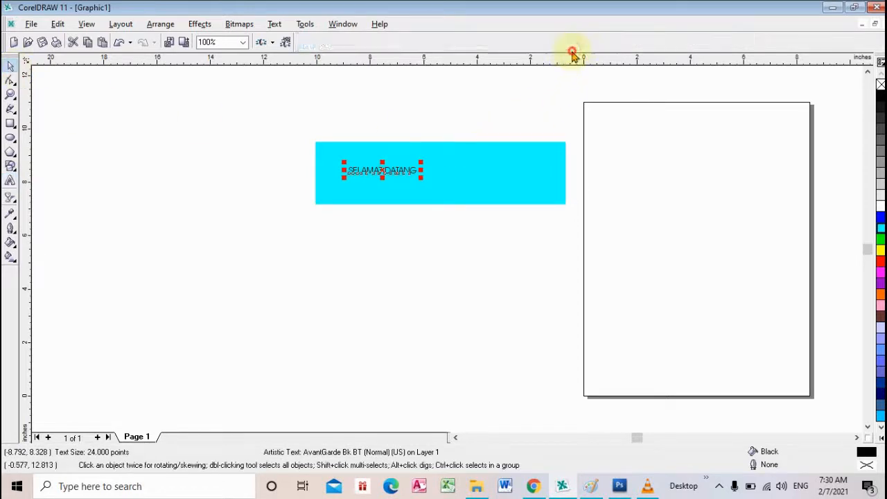
pyautogui.doubleClick(400, 28)
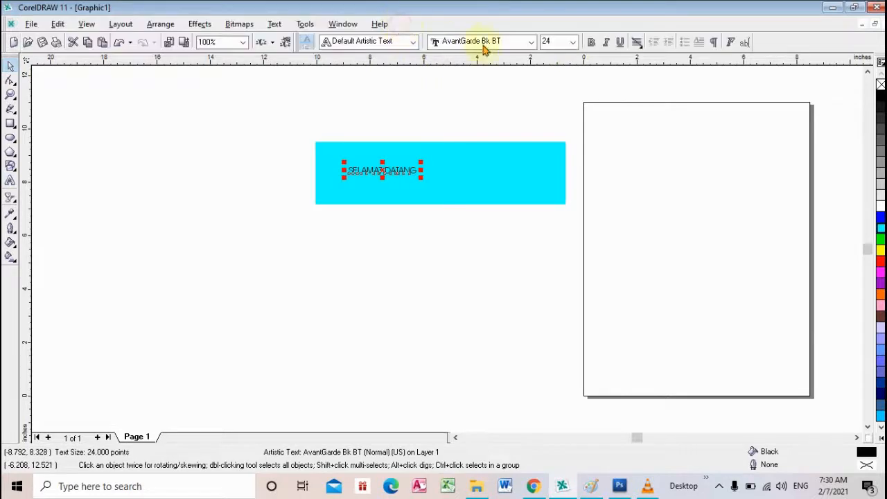
pyautogui.click(572, 42)
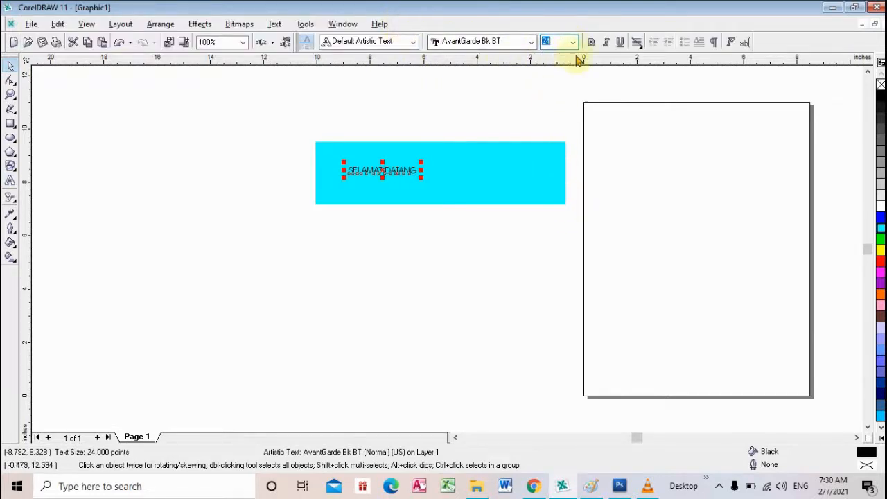
pyautogui.click(572, 44)
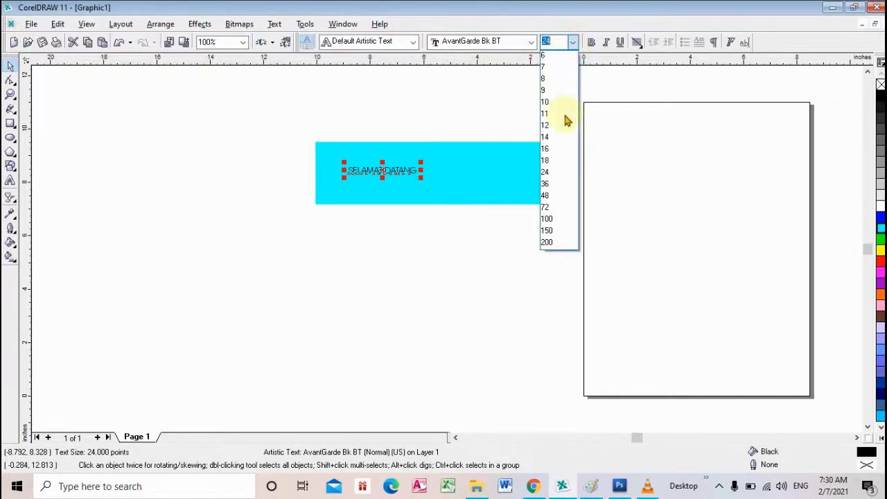
pyautogui.click(565, 216)
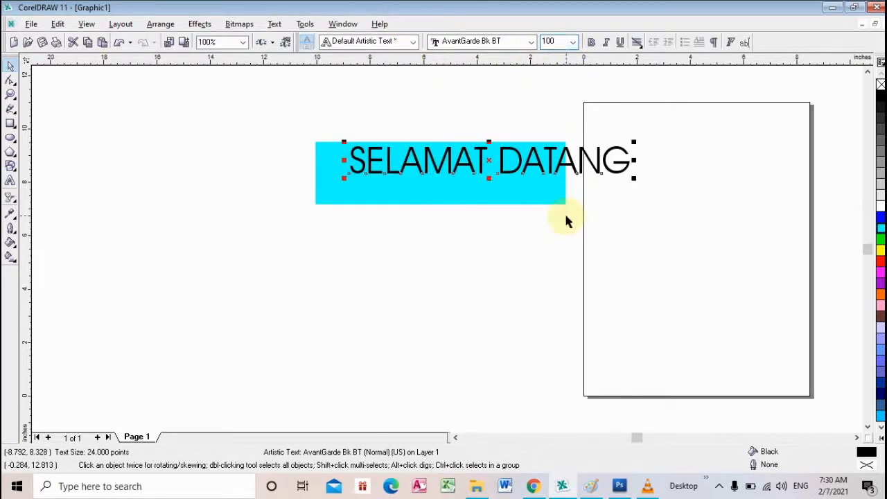
# Step: Move and stretch the "SELAMAT DATANG" text to fit inside the cyan rectangle, at a size of about 131 points
pyautogui.doubleClick(539, 161)
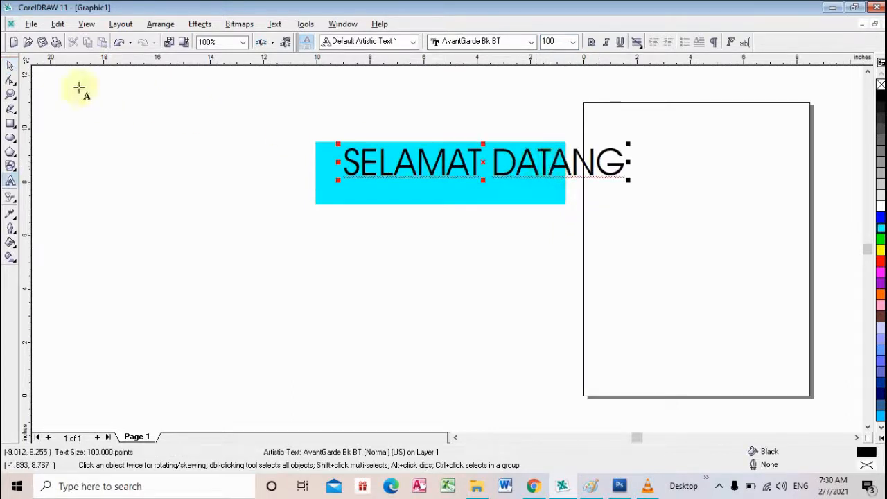
pyautogui.click(11, 64)
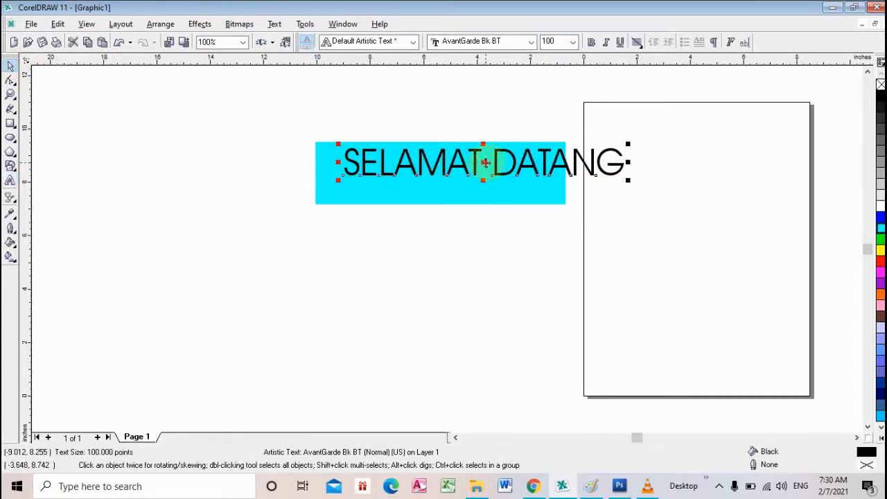
pyautogui.moveTo(485, 162); pyautogui.dragTo(475, 165)
pyautogui.click(474, 166)
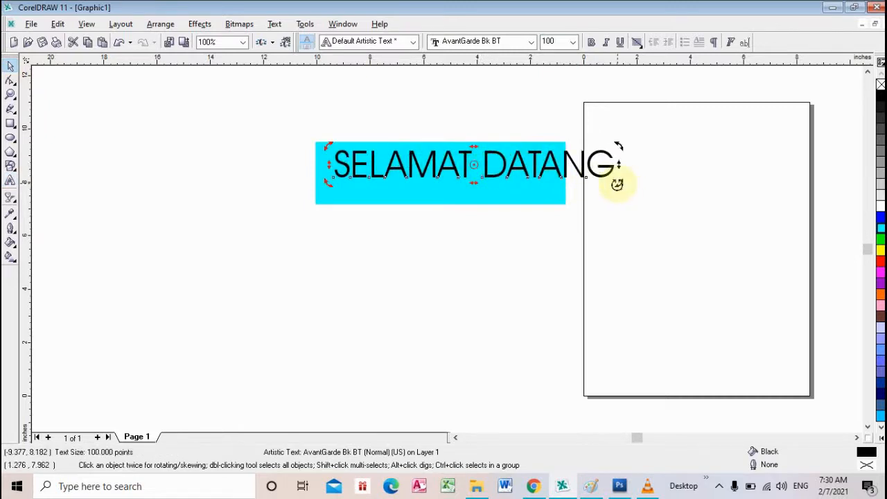
pyautogui.click(618, 183)
pyautogui.moveTo(618, 183); pyautogui.dragTo(562, 167)
pyautogui.moveTo(445, 170); pyautogui.dragTo(452, 193)
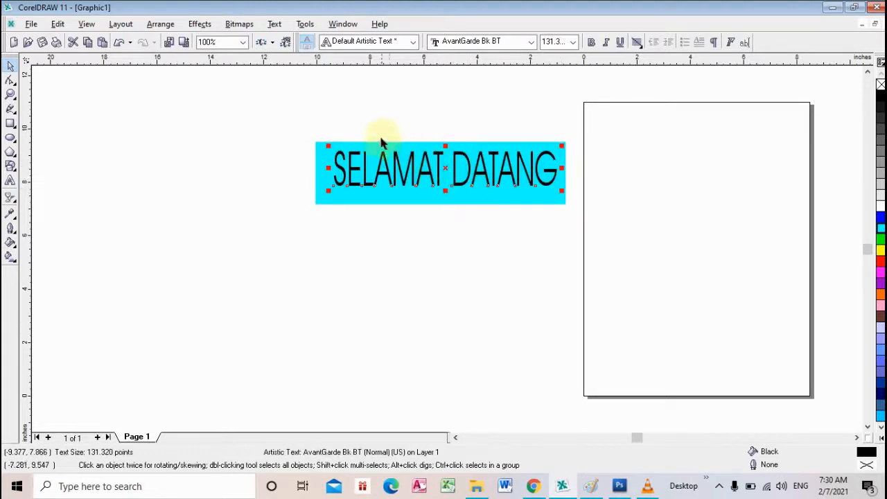
# Step: Select the rectangle together with its text and move both farther away from the page
pyautogui.click(286, 129)
pyautogui.moveTo(285, 122); pyautogui.dragTo(666, 258)
pyautogui.moveTo(472, 173); pyautogui.dragTo(406, 179)
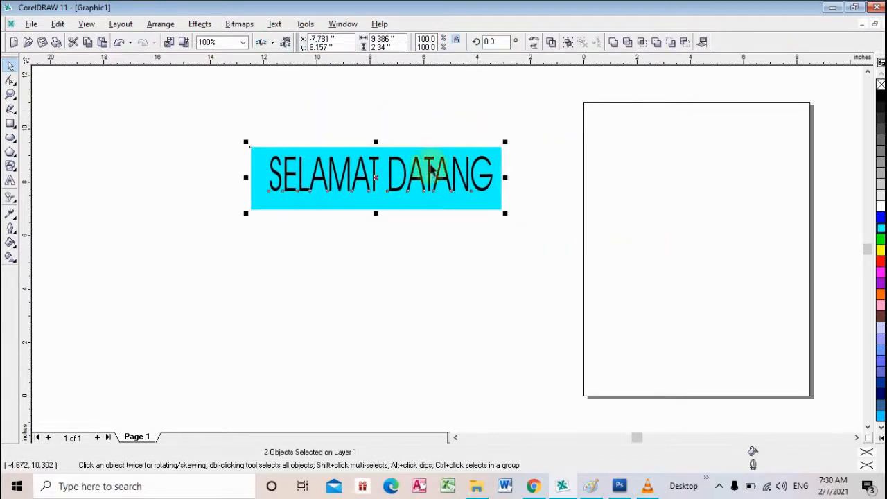
# Step: Duplicate the cyan rectangle and its text about 7 inches straight below the original
pyautogui.click(232, 153)
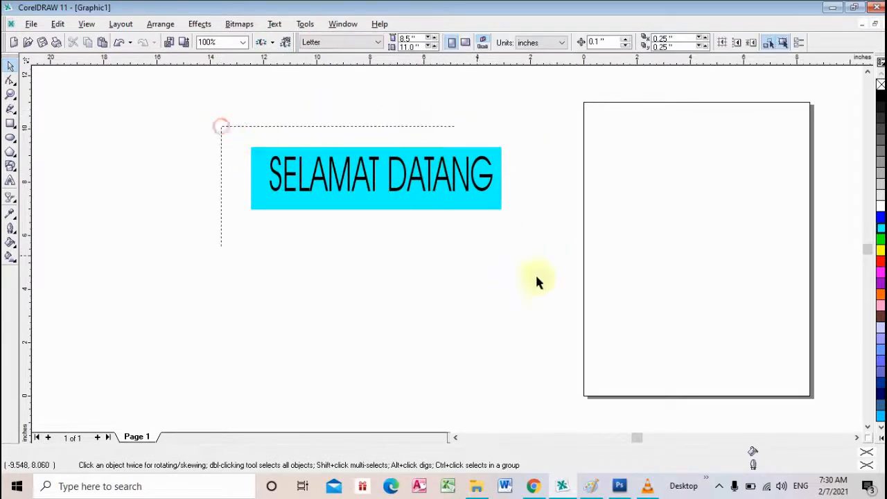
pyautogui.moveTo(537, 282); pyautogui.dragTo(596, 281)
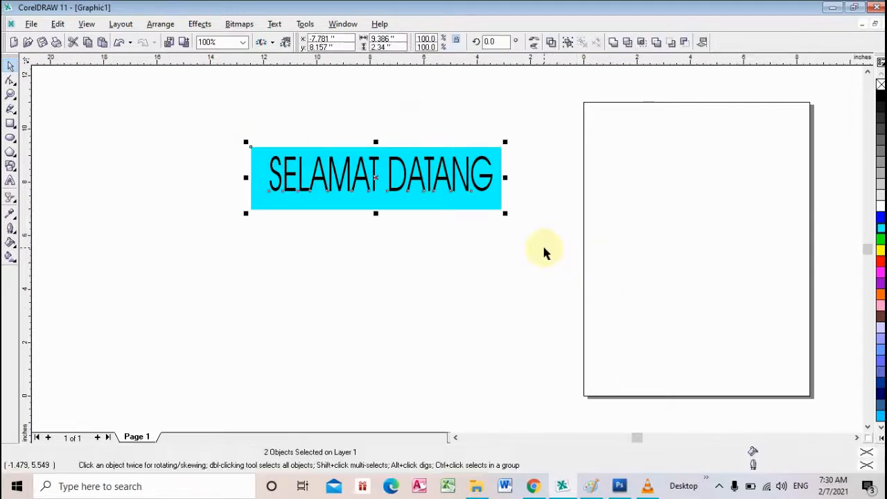
pyautogui.hotkey('ctrl', 'g')
pyautogui.click(377, 178)
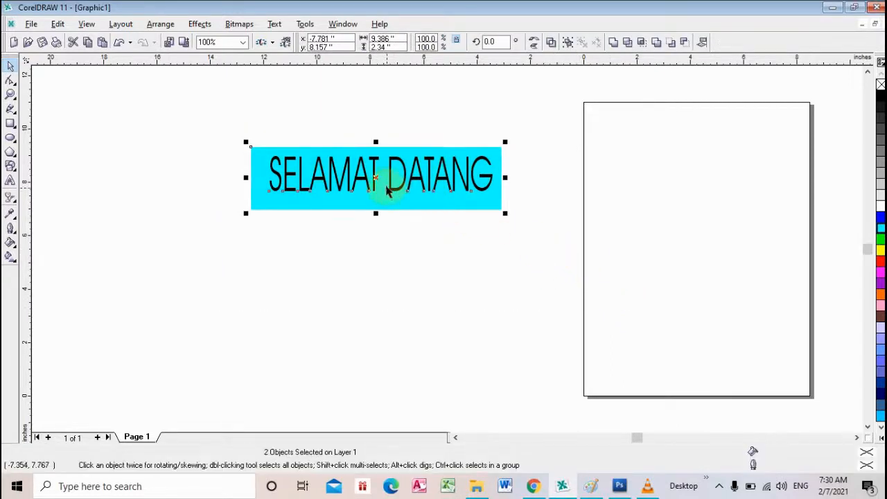
pyautogui.moveTo(376, 179); pyautogui.dragTo(377, 363)
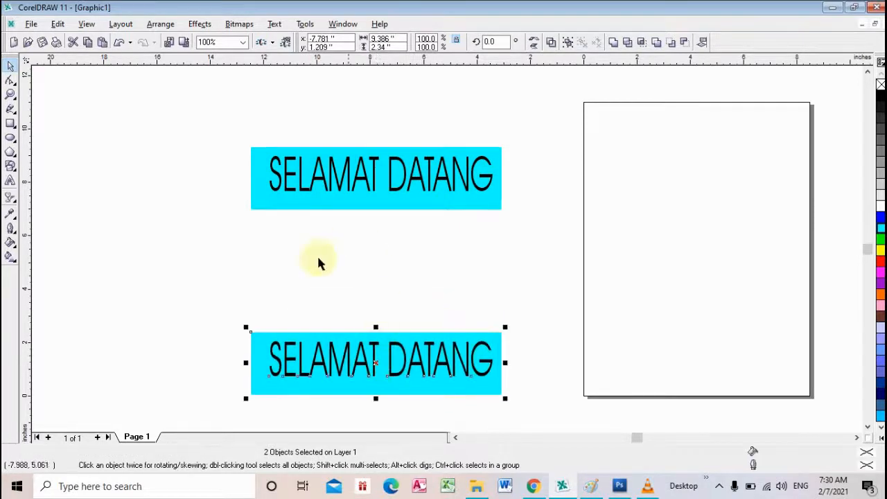
# Step: Replace the text on the lower banner with "TETAP SEMANGAT"
pyautogui.doubleClick(474, 361)
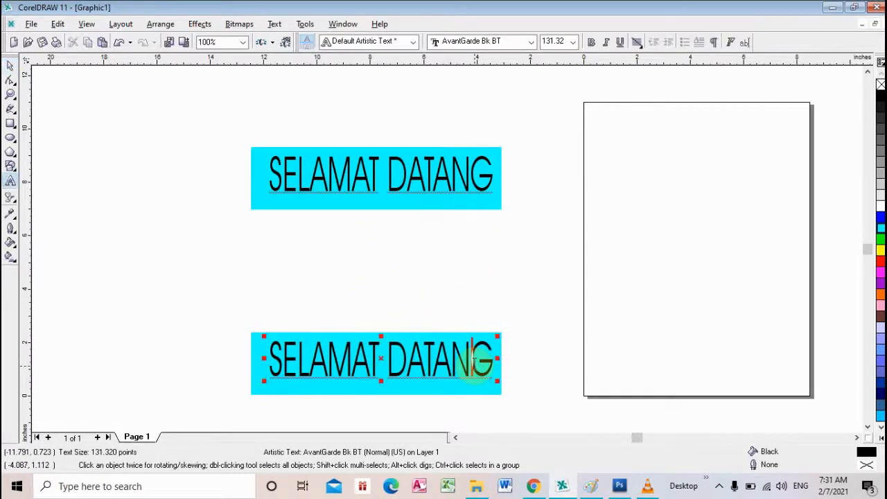
pyautogui.hotkey('ctrl', 'a')
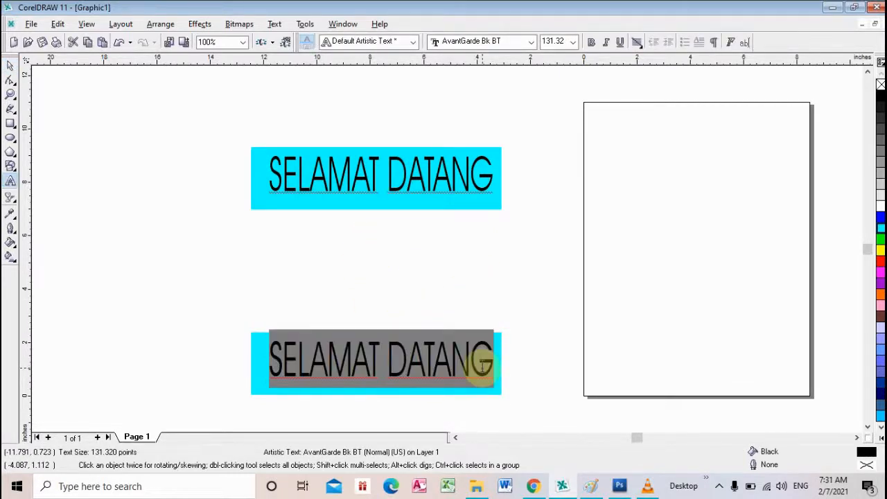
pyautogui.write('TETAP')
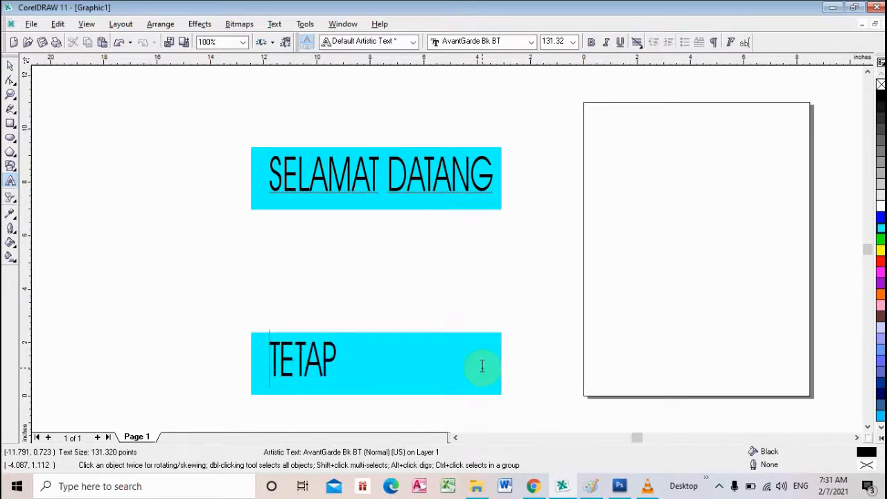
pyautogui.write(' SEMANGAT')
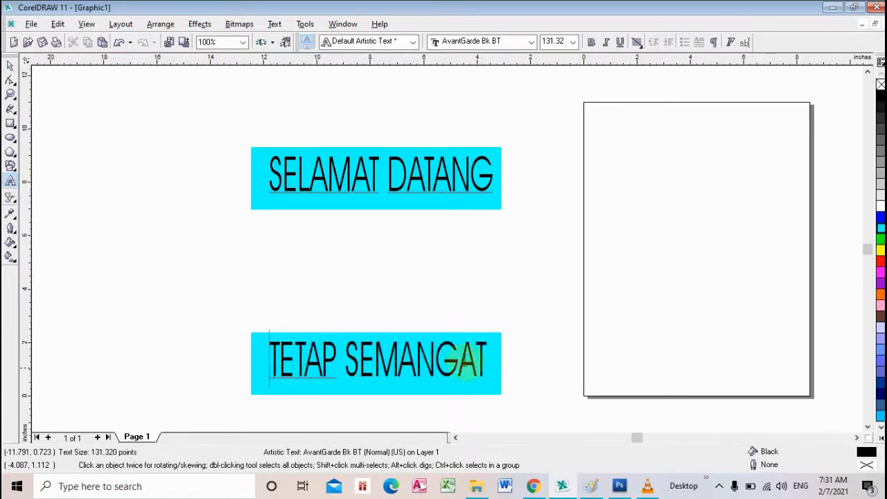
pyautogui.doubleClick(11, 65)
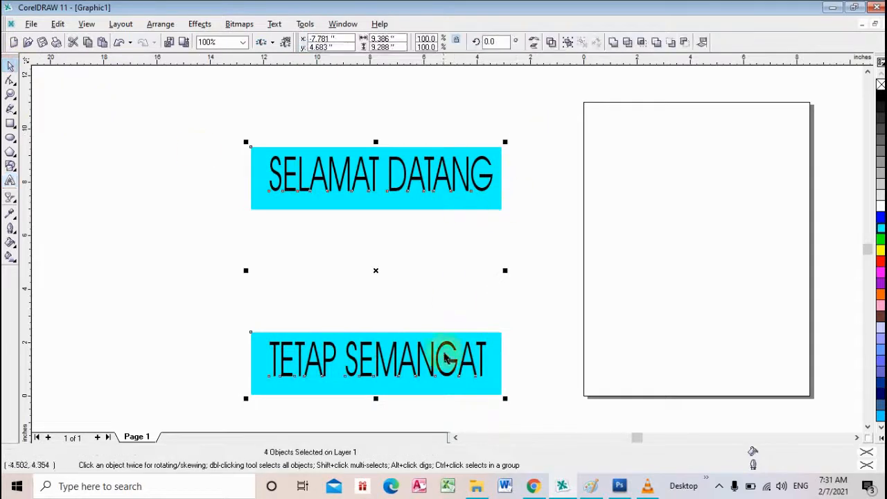
pyautogui.click(548, 353)
# Step: Change the font of the "TETAP SEMANGAT" text to Tw Cen MT
pyautogui.click(459, 358)
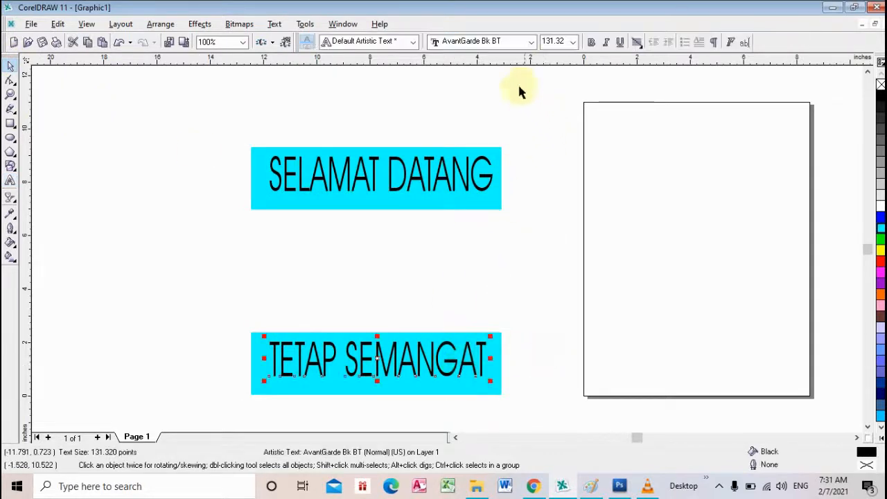
pyautogui.click(531, 43)
pyautogui.write('tw')
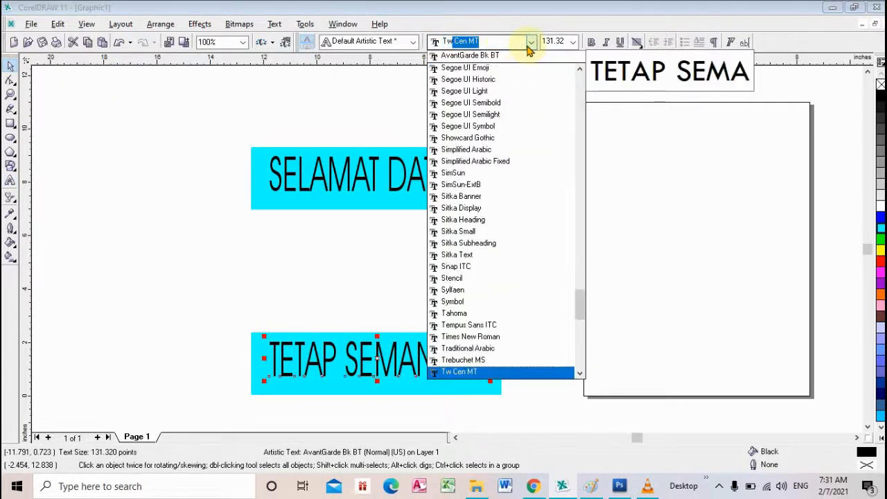
pyautogui.press('Return')
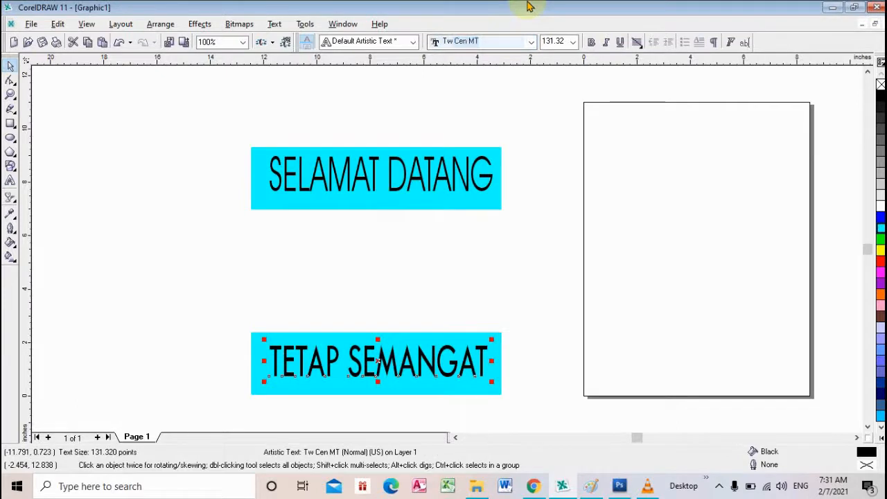
pyautogui.click(451, 284)
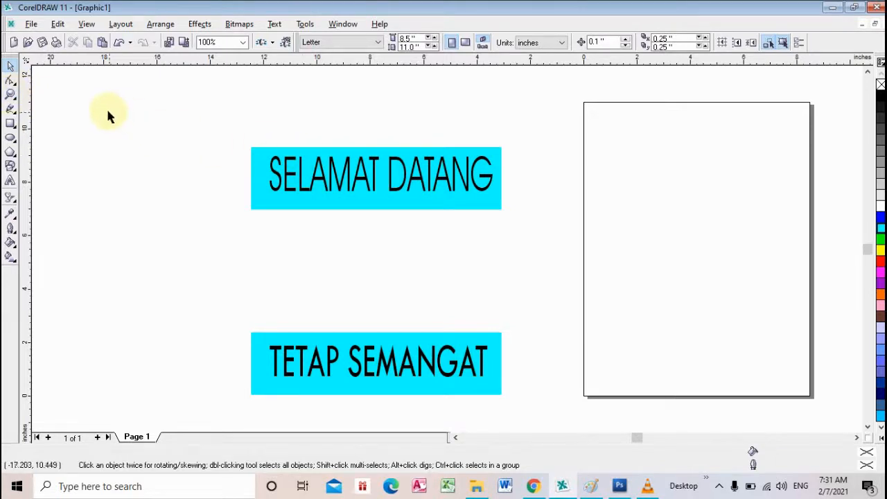
# Step: Enlarge the view so both banners fill the drawing window and capture the screen
pyautogui.click(14, 93)
pyautogui.moveTo(376, 231); pyautogui.dragTo(451, 302)
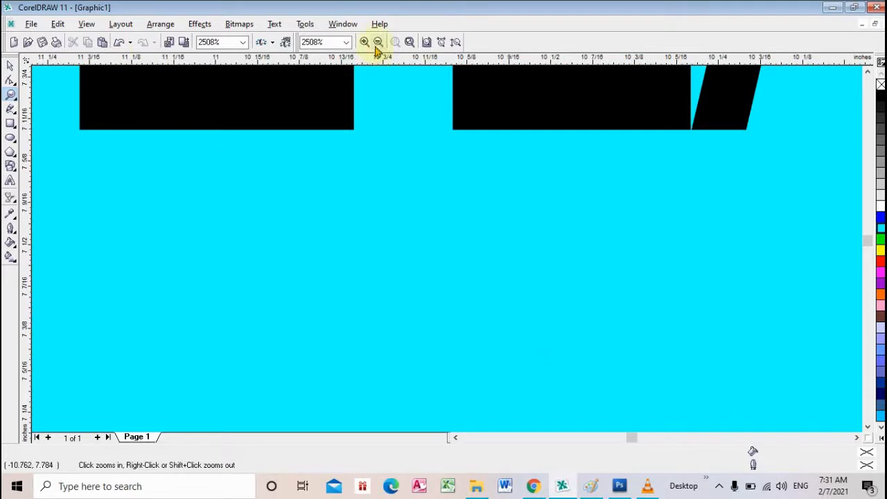
pyautogui.click(378, 43)
pyautogui.click(377, 43)
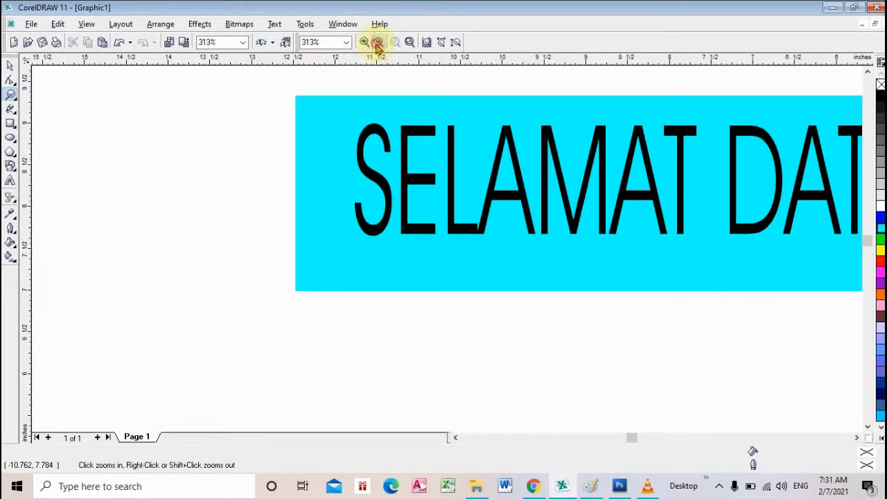
pyautogui.click(378, 43)
pyautogui.click(377, 43)
pyautogui.moveTo(377, 201); pyautogui.dragTo(629, 410)
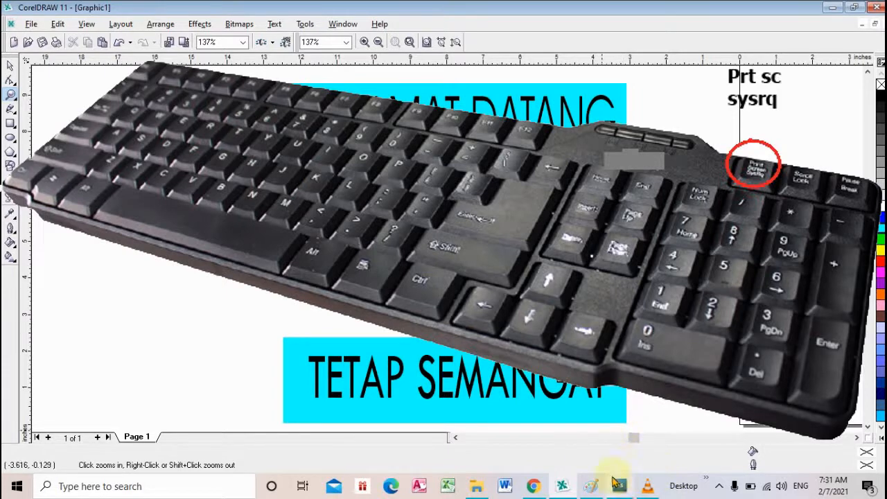
# Step: Switch to Paint, paste the captured screen and shift it so both banners are in view
pyautogui.click(591, 486)
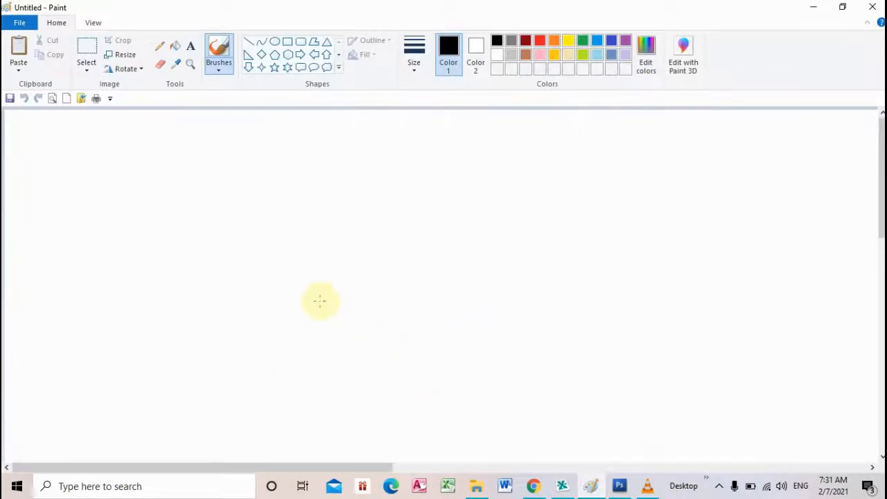
pyautogui.click(18, 52)
pyautogui.moveTo(388, 268); pyautogui.dragTo(308, 194)
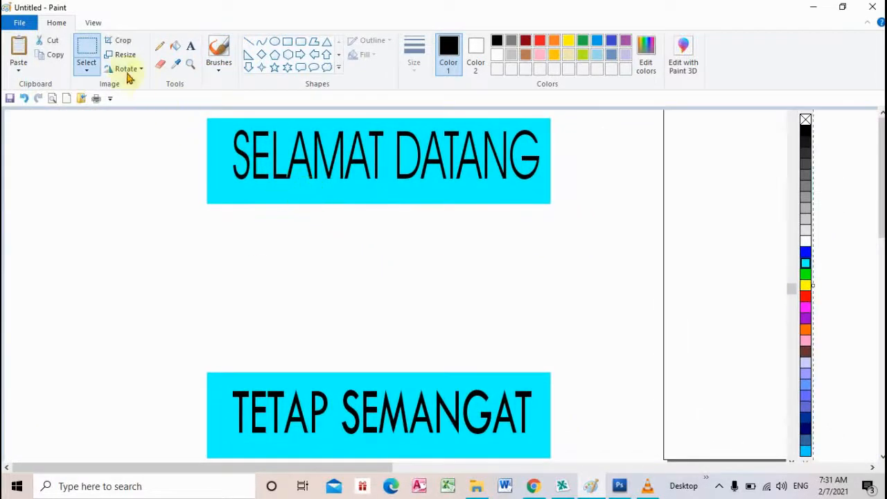
# Step: Crop the pasted capture to the square area spanning the two cyan banners
pyautogui.click(92, 52)
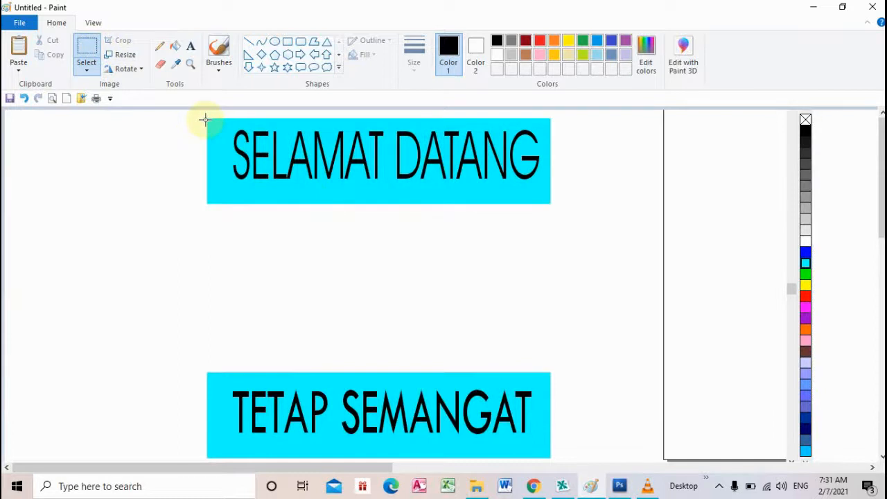
pyautogui.moveTo(206, 118); pyautogui.dragTo(547, 458)
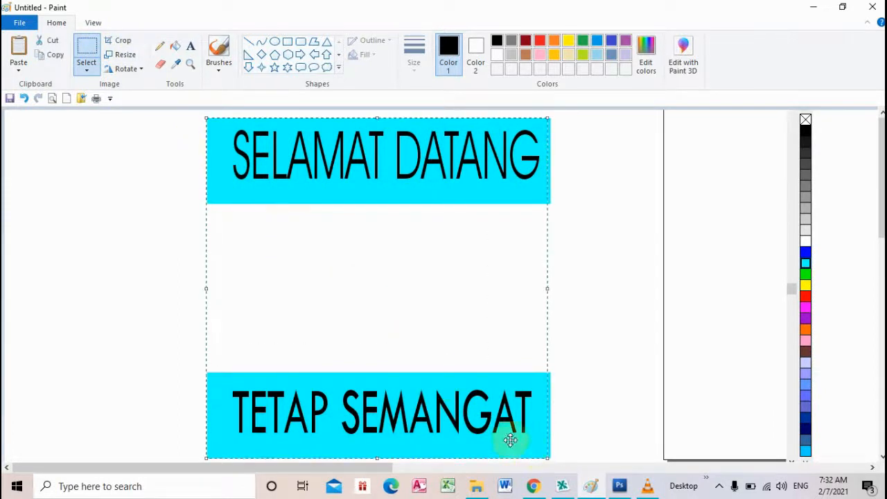
pyautogui.click(122, 42)
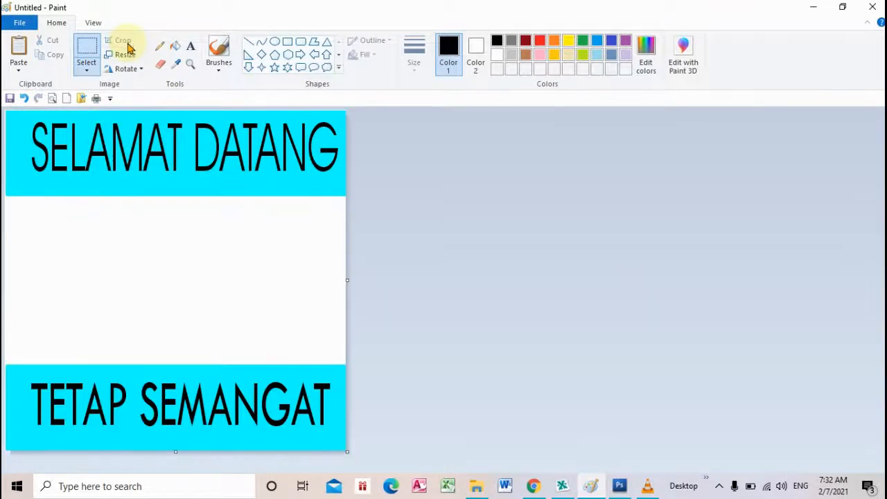
pyautogui.click(174, 63)
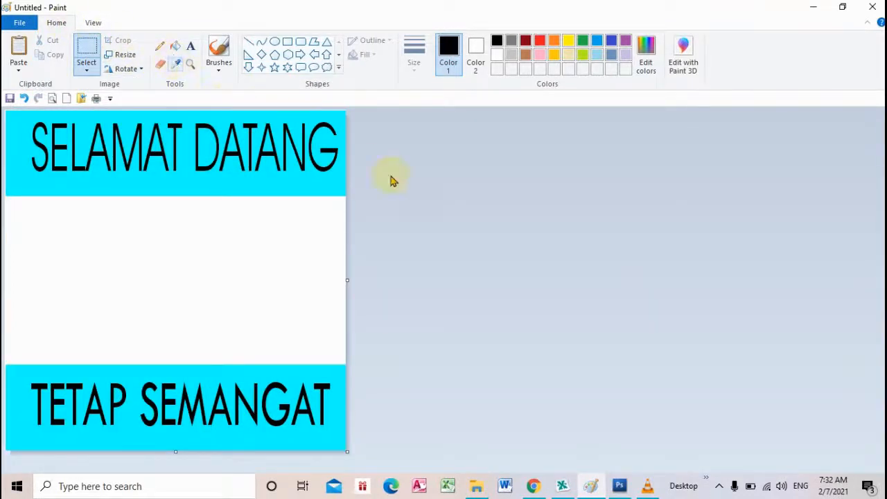
# Step: Start saving the cropped image and create and open a new folder named PJJ BAHAN inside Documents as its destination
pyautogui.hotkey('ctrl', 's')
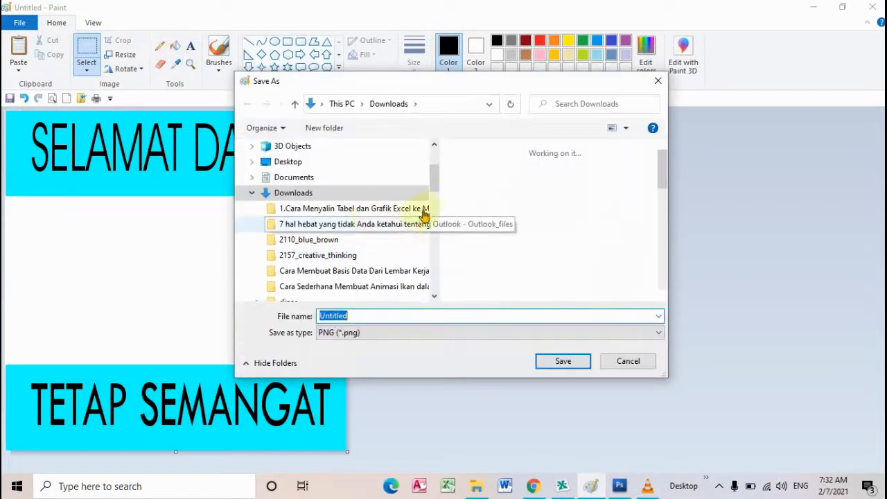
pyautogui.click(289, 178)
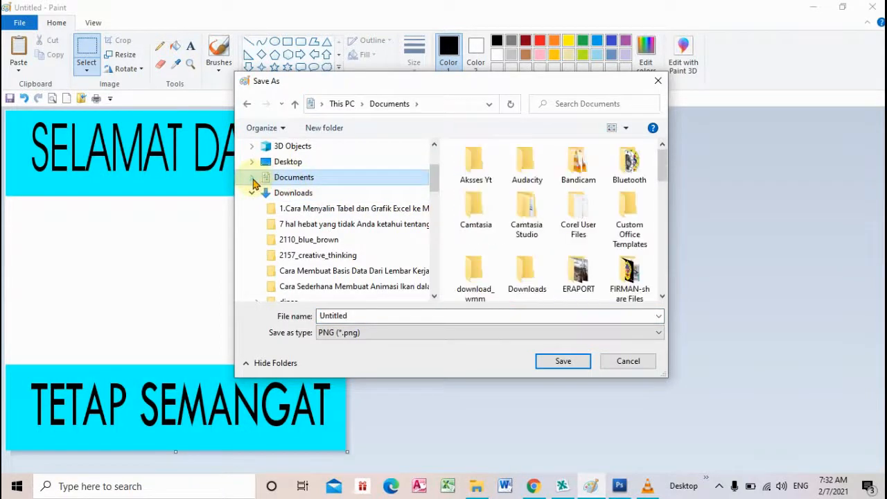
pyautogui.click(280, 179)
pyautogui.click(252, 178)
pyautogui.moveTo(431, 168)
pyautogui.mouseDown()
pyautogui.moveTo(439, 213)
pyautogui.moveTo(434, 153)
pyautogui.mouseUp()
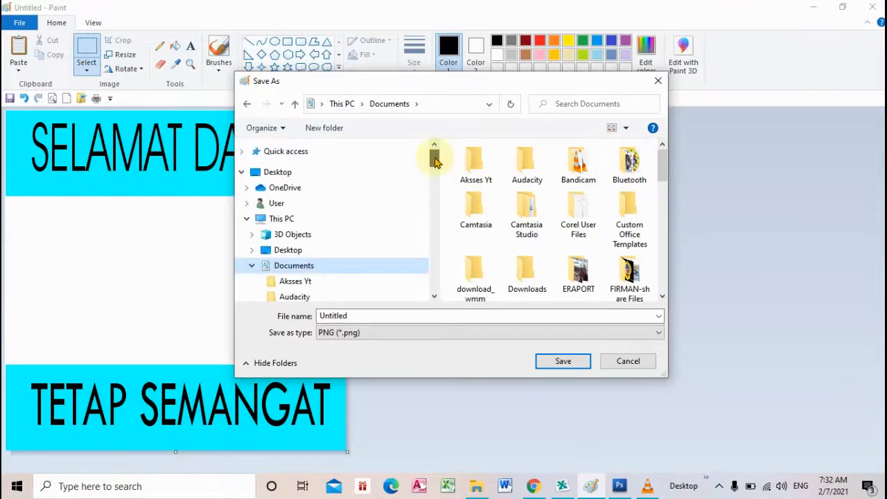
pyautogui.click(333, 127)
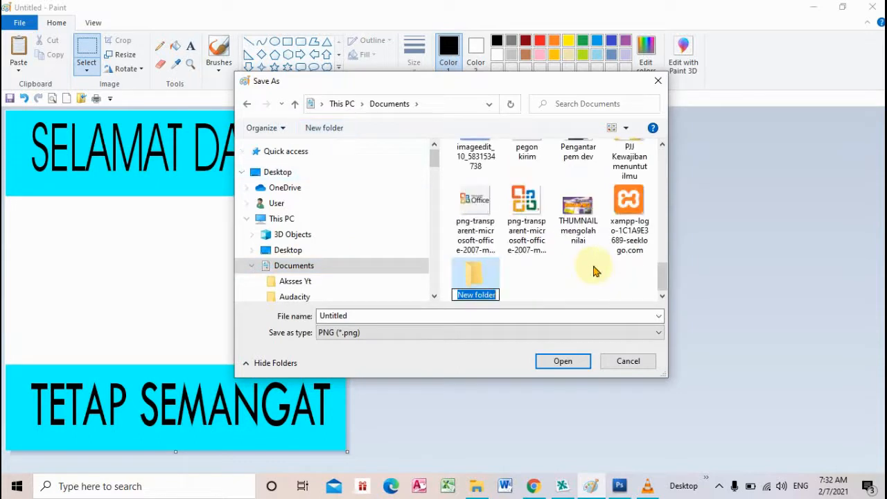
pyautogui.write('PJJ')
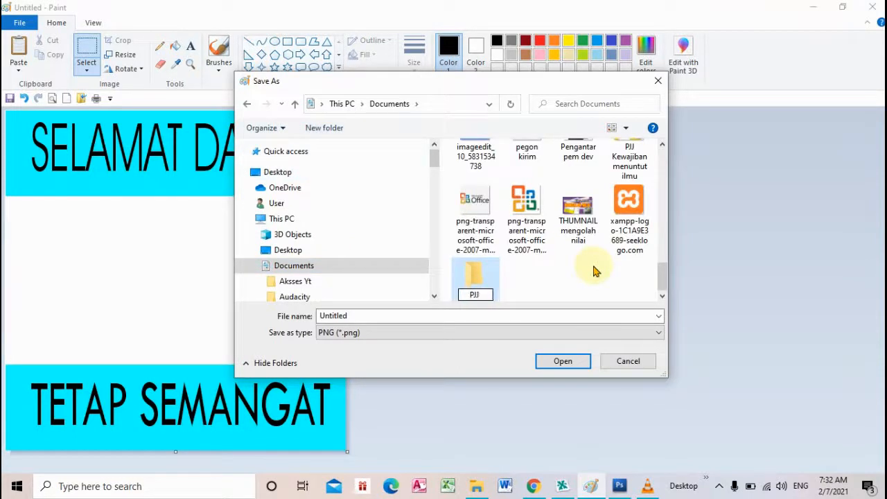
pyautogui.write(' BAHAN')
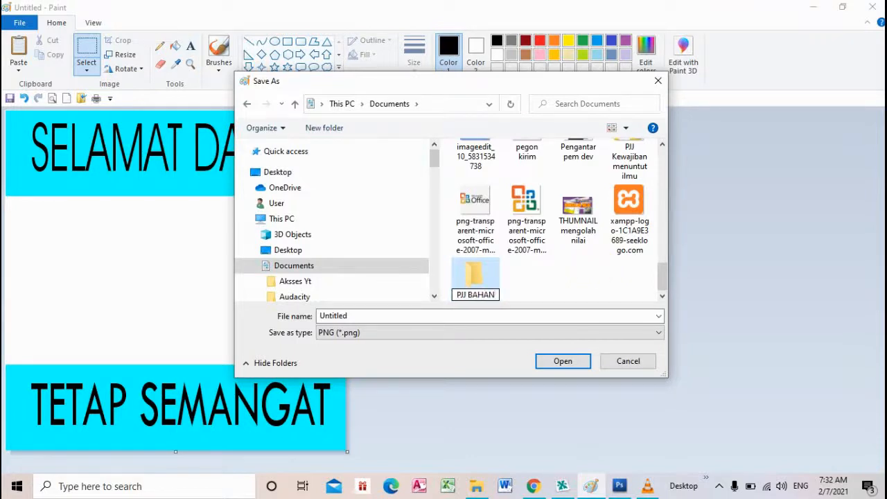
pyautogui.press('Return')
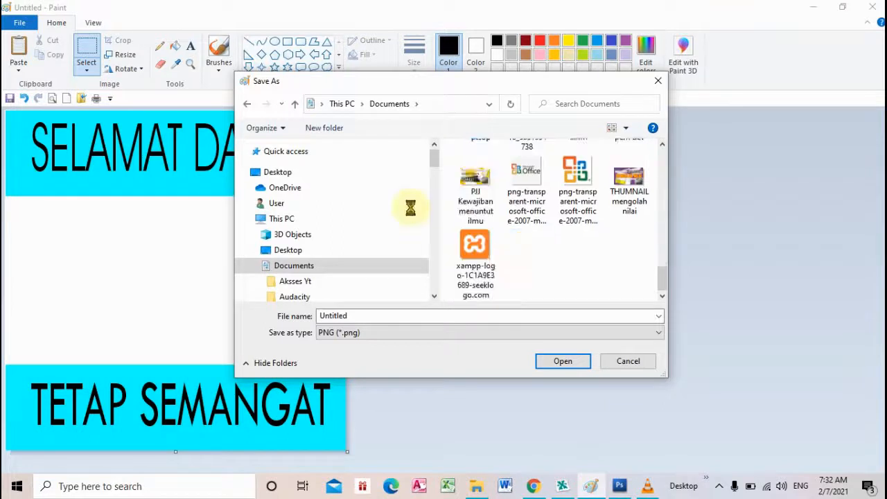
pyautogui.press('Return')
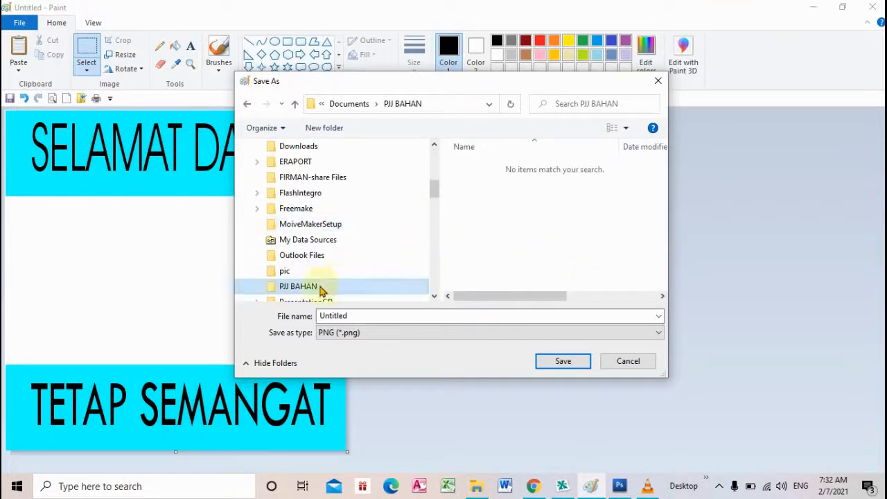
# Step: Save the image in the PJJ BAHAN folder as a JPEG file named SELAMAT DATANG
pyautogui.doubleClick(366, 316)
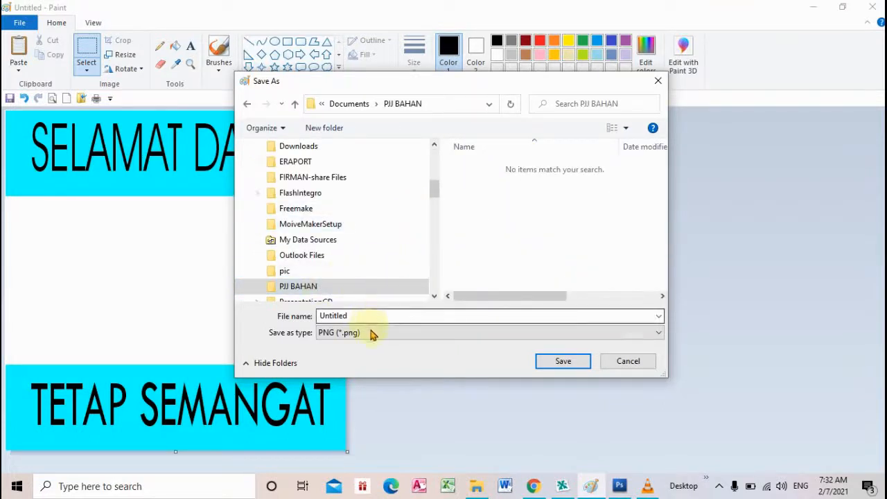
pyautogui.write('SELAMAT DATANG')
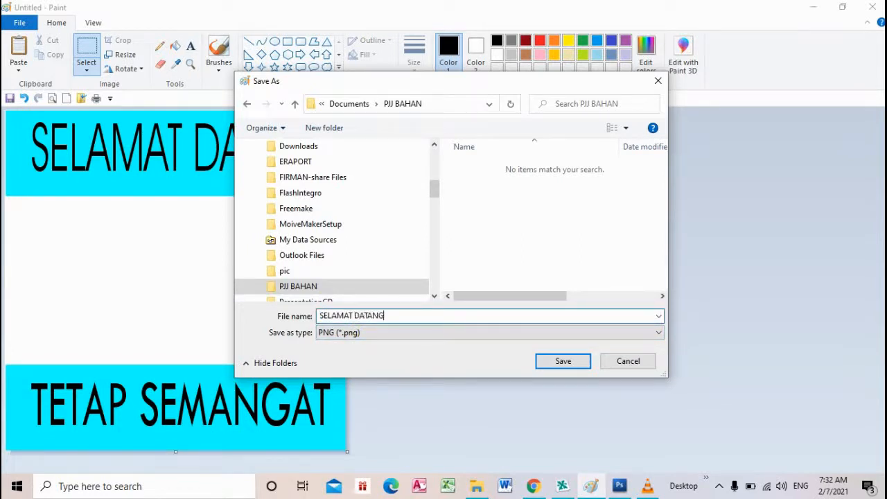
pyautogui.click(350, 334)
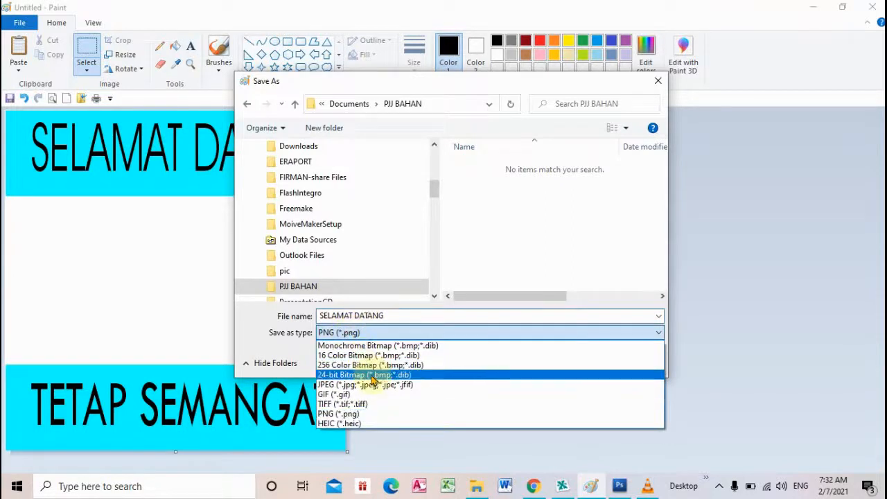
pyautogui.click(374, 385)
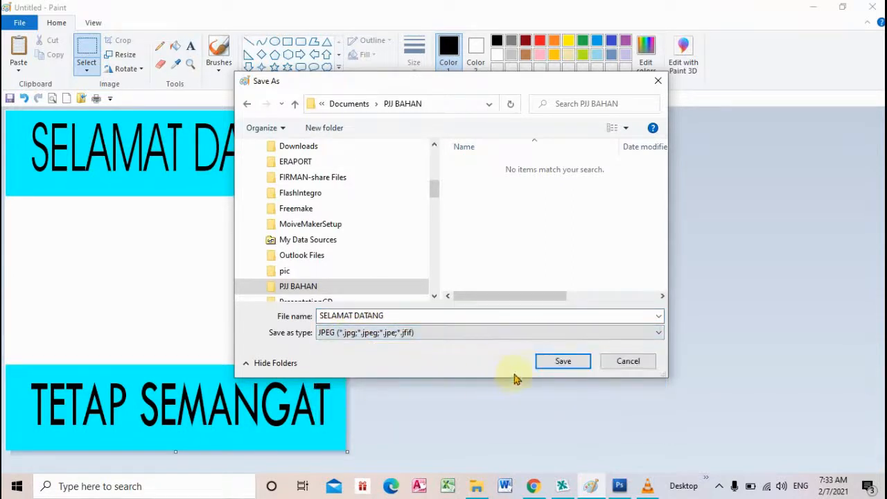
pyautogui.click(560, 362)
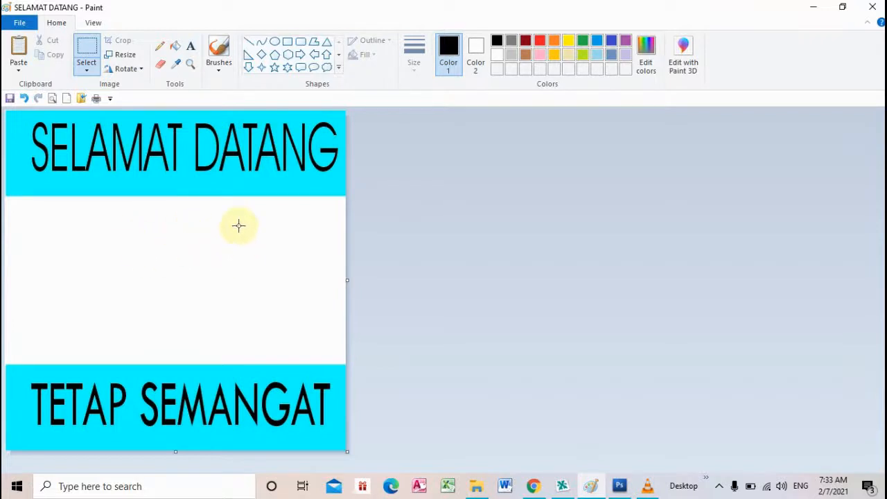
# Step: Switch to Photoshop and open the SELAMAT DATANG image from the PJJ BAHAN folder in Documents
pyautogui.click(816, 13)
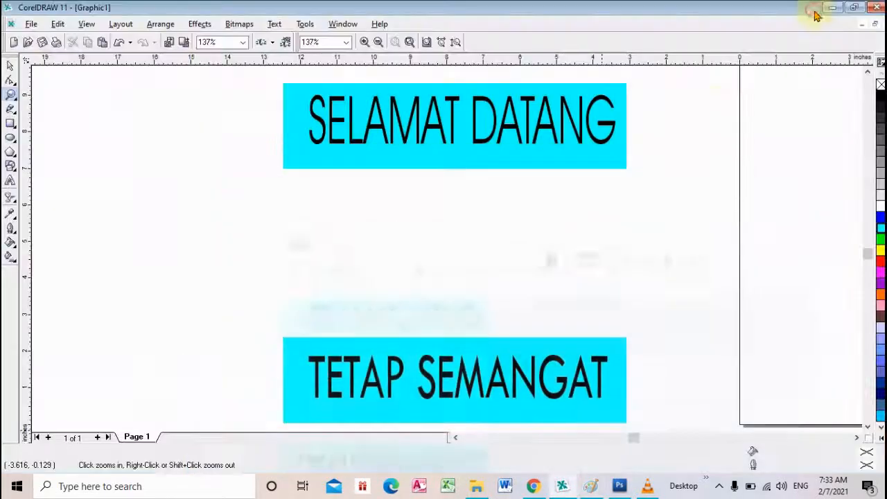
pyautogui.click(832, 7)
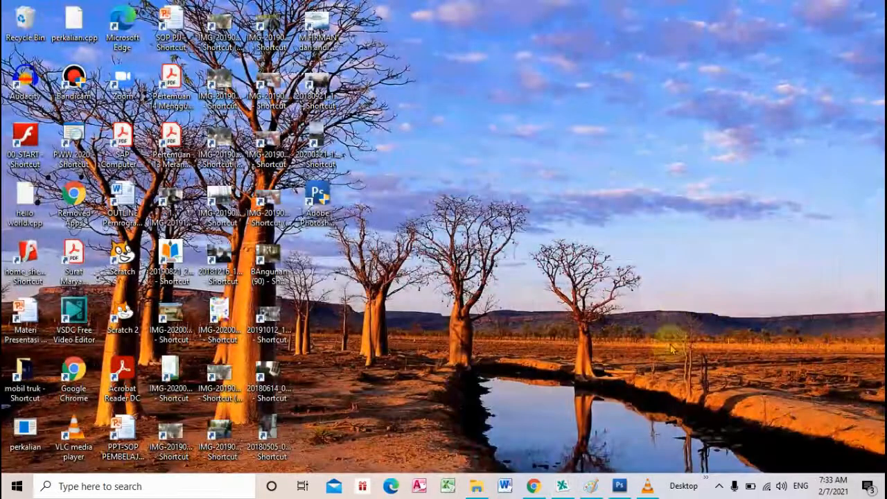
pyautogui.click(619, 489)
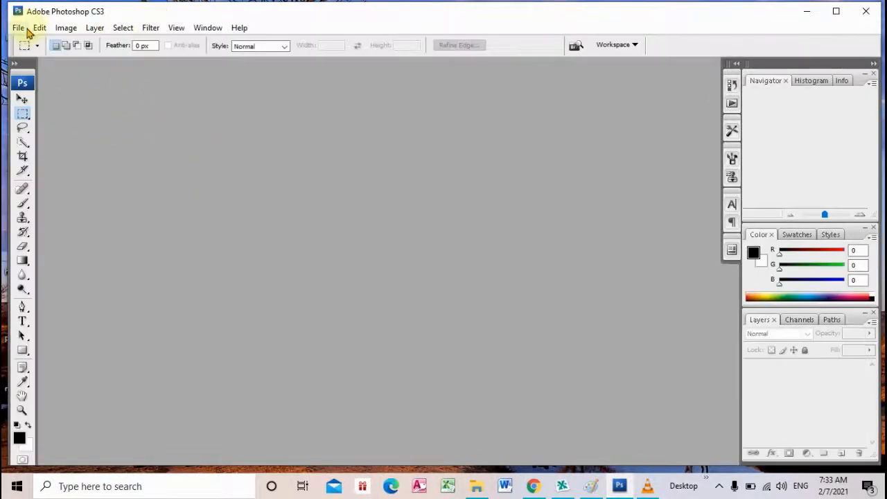
pyautogui.click(19, 29)
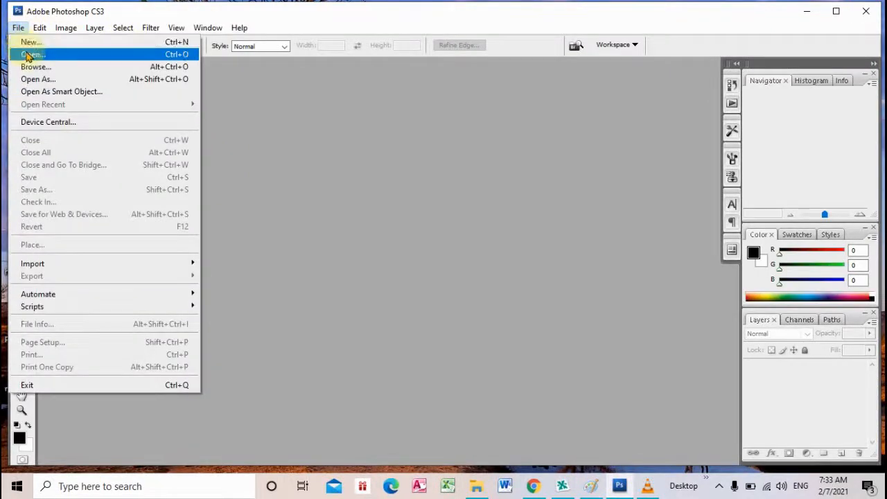
pyautogui.click(30, 55)
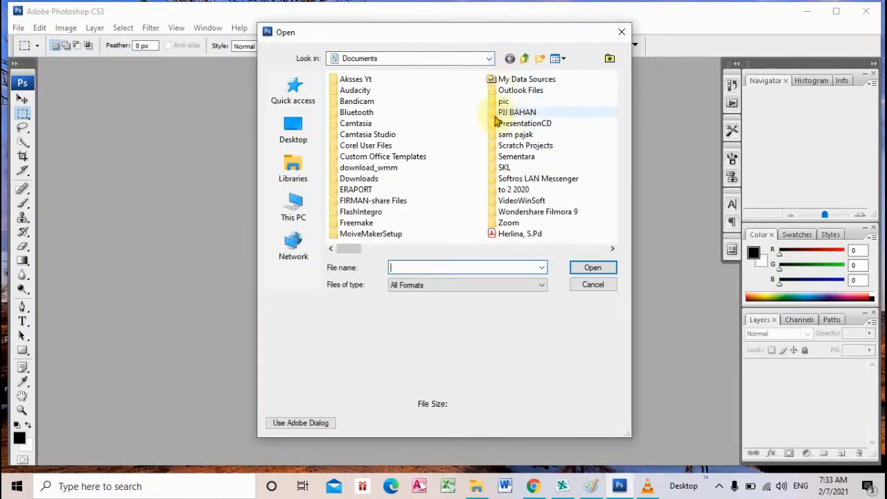
pyautogui.click(519, 114)
pyautogui.doubleClick(519, 114)
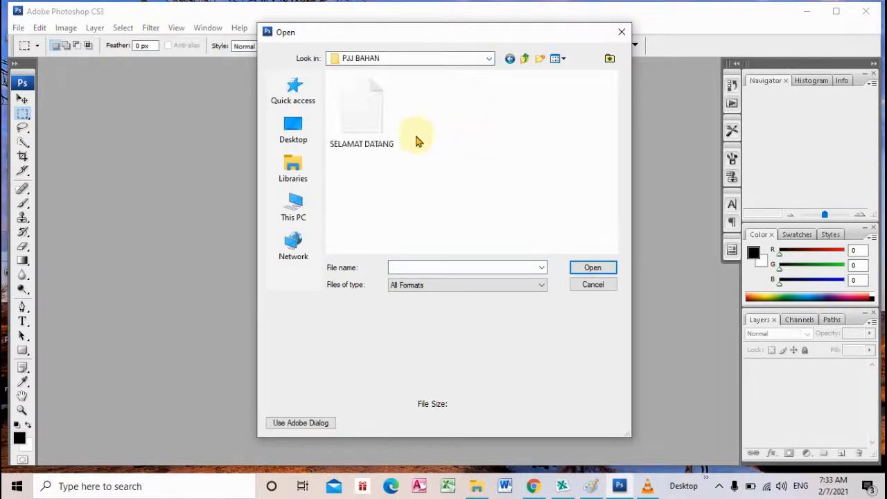
pyautogui.doubleClick(359, 117)
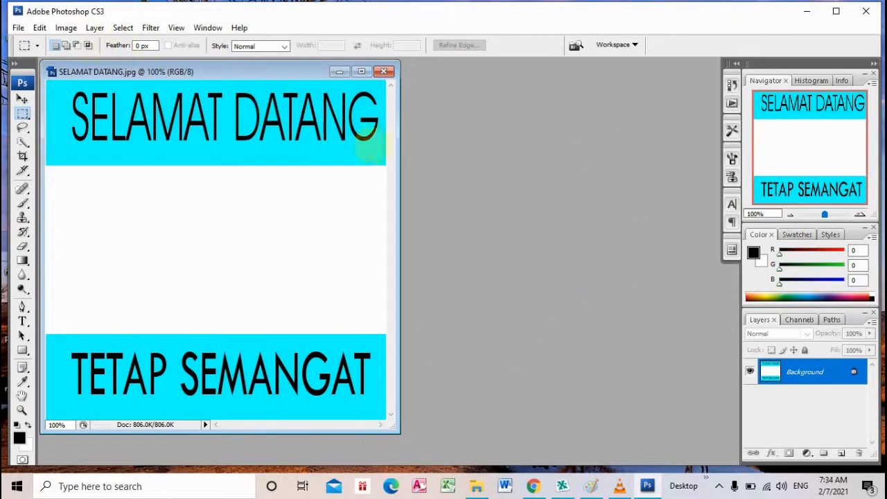
# Step: Resize the image to a document height of 15 inches with constrained proportions and a resolution of 150 pixels/inch
pyautogui.click(66, 28)
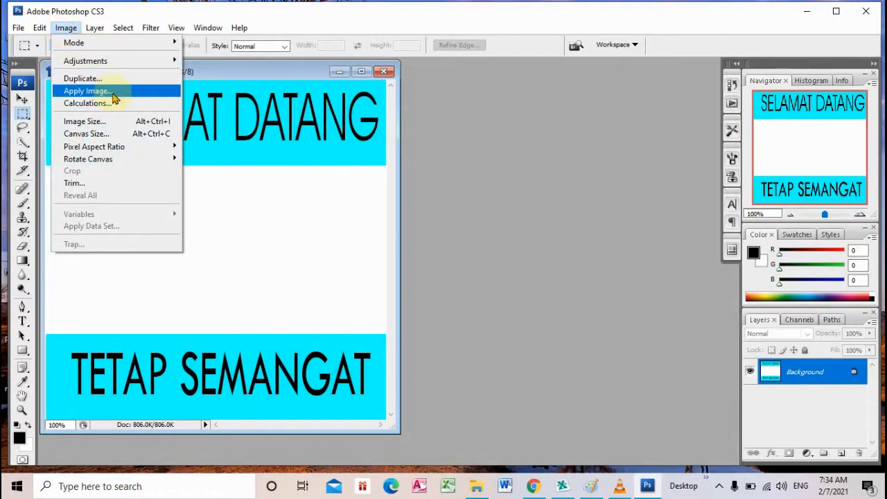
pyautogui.click(136, 125)
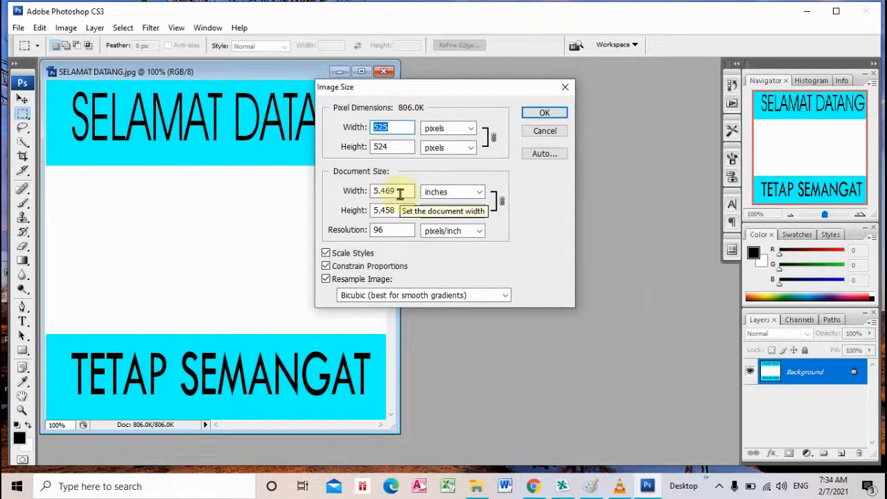
pyautogui.moveTo(400, 194); pyautogui.dragTo(330, 199)
pyautogui.write('15')
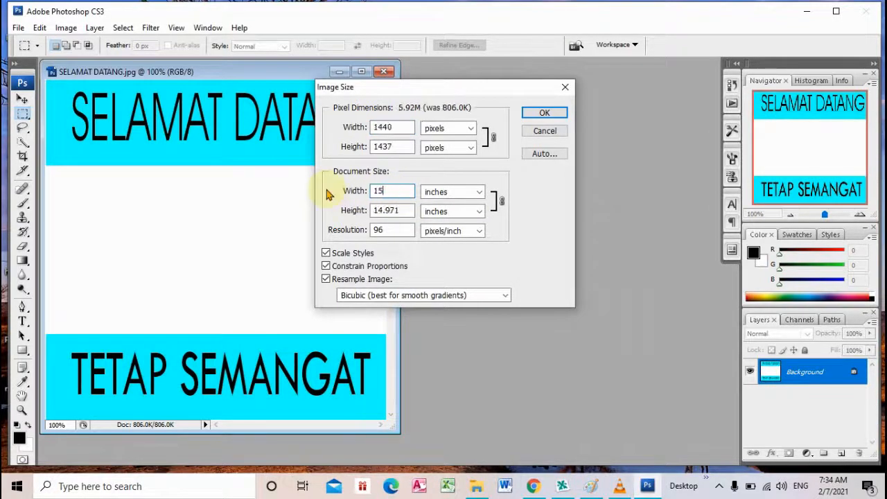
pyautogui.moveTo(402, 215); pyautogui.dragTo(352, 212)
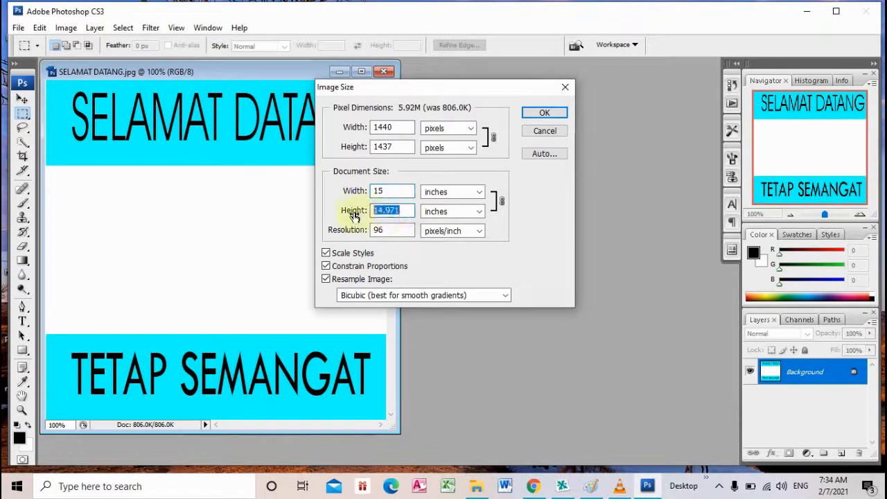
pyautogui.write('1')
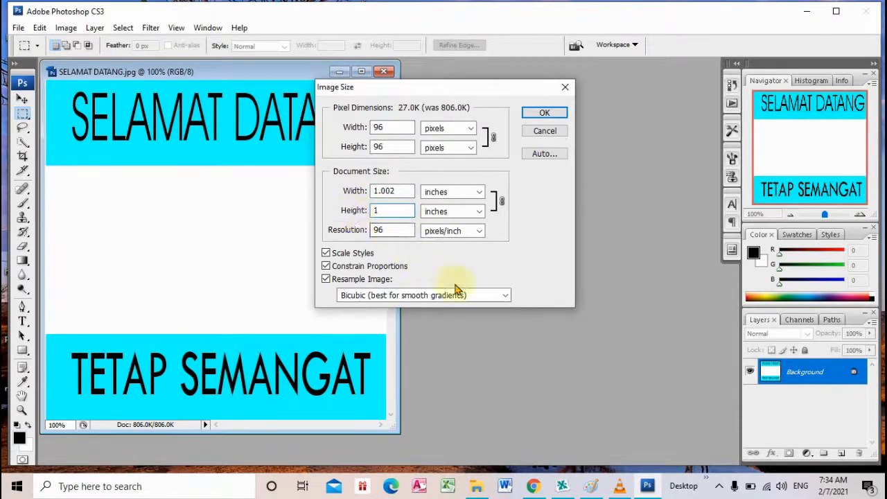
pyautogui.write('5')
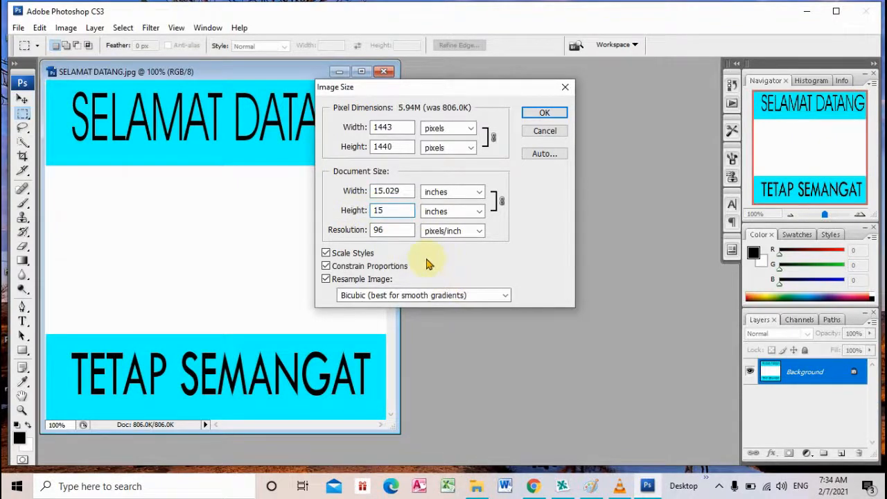
pyautogui.moveTo(405, 235); pyautogui.dragTo(365, 235)
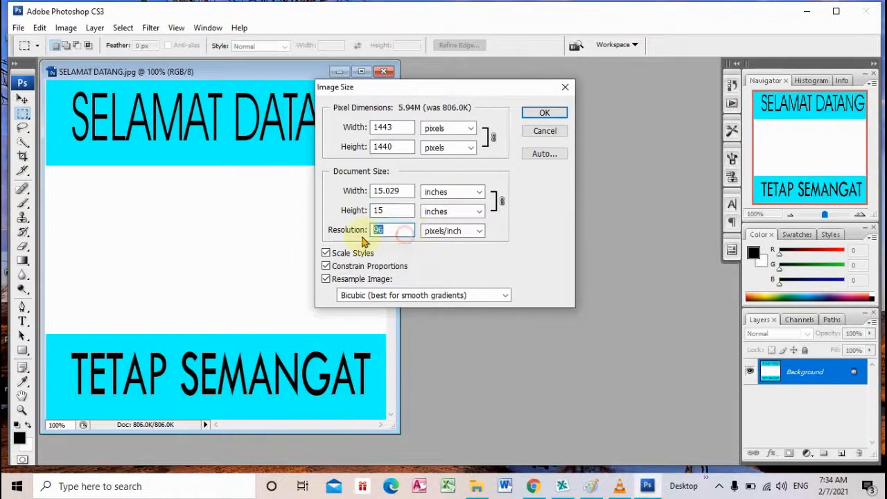
pyautogui.write('15')
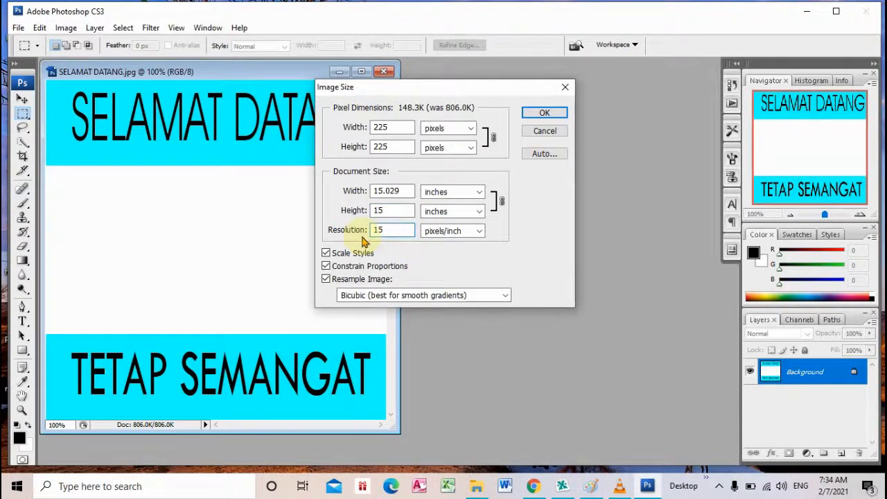
pyautogui.write('0')
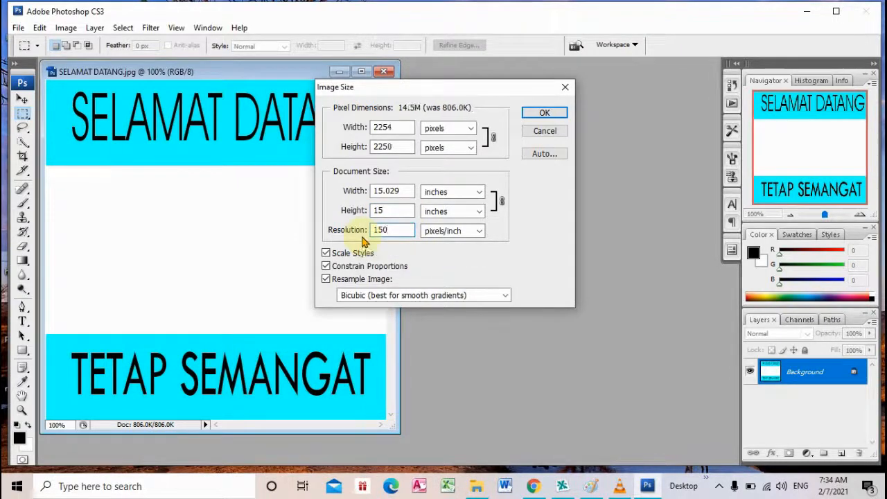
pyautogui.click(547, 113)
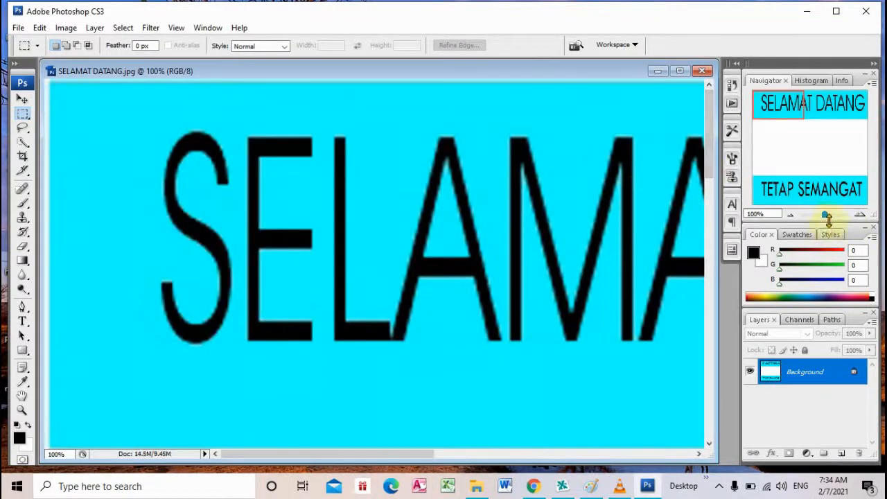
# Step: Fit the whole image in view and convert the locked Background into a regular layer named Layer 0
pyautogui.moveTo(828, 219); pyautogui.dragTo(819, 219)
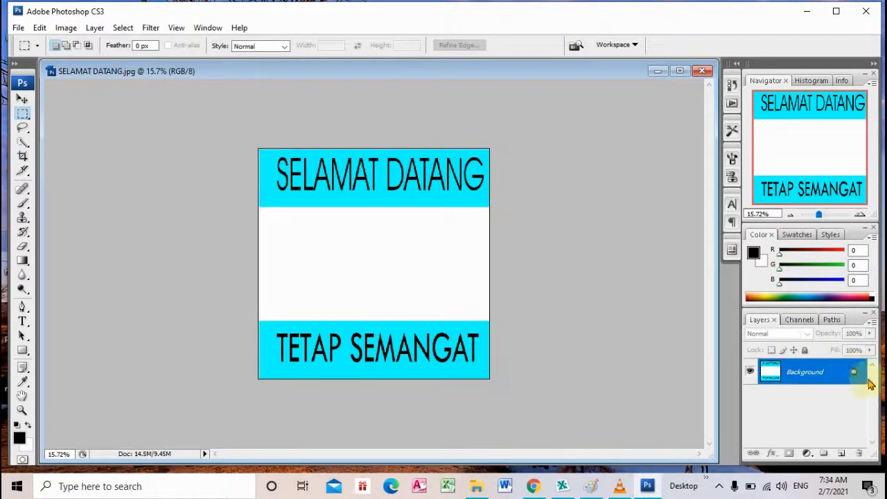
pyautogui.doubleClick(815, 375)
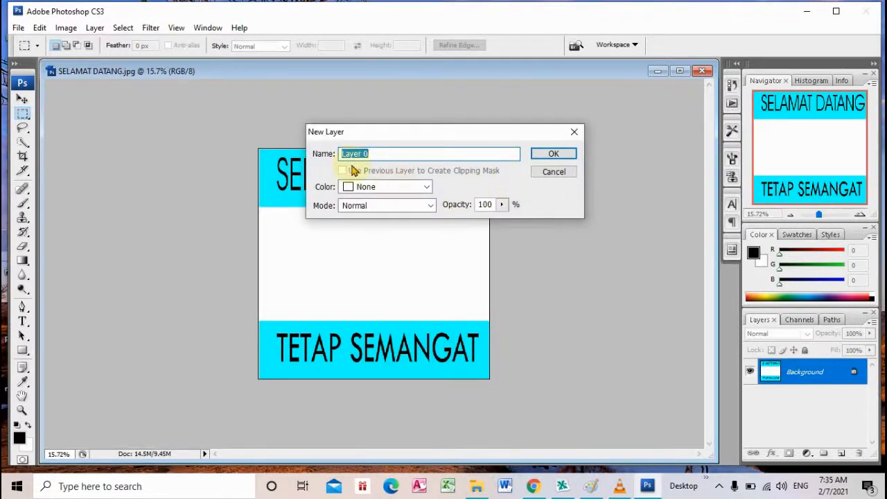
pyautogui.click(559, 156)
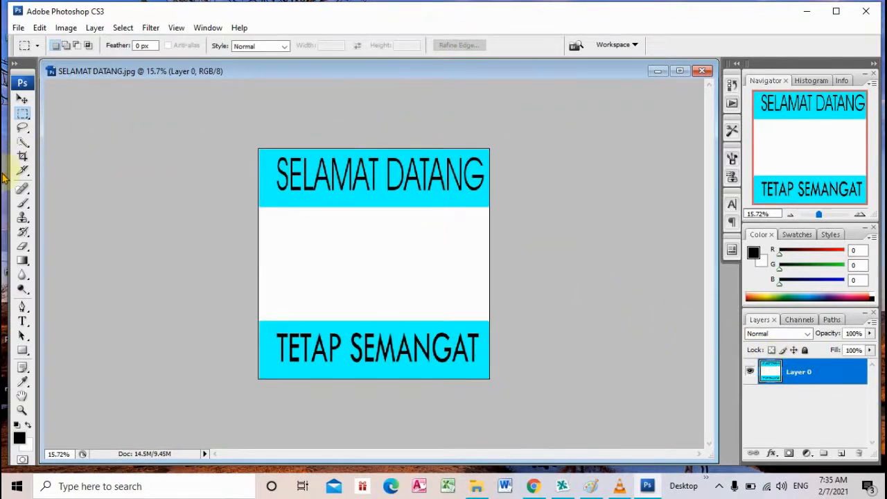
# Step: Select the white area between the two cyan banners with the Quick Selection tool and delete it to transparency
pyautogui.click(28, 135)
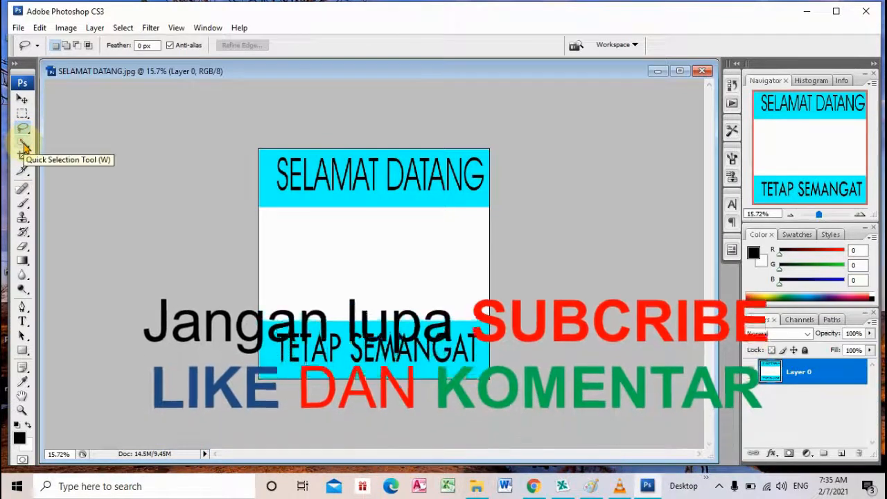
pyautogui.click(22, 99)
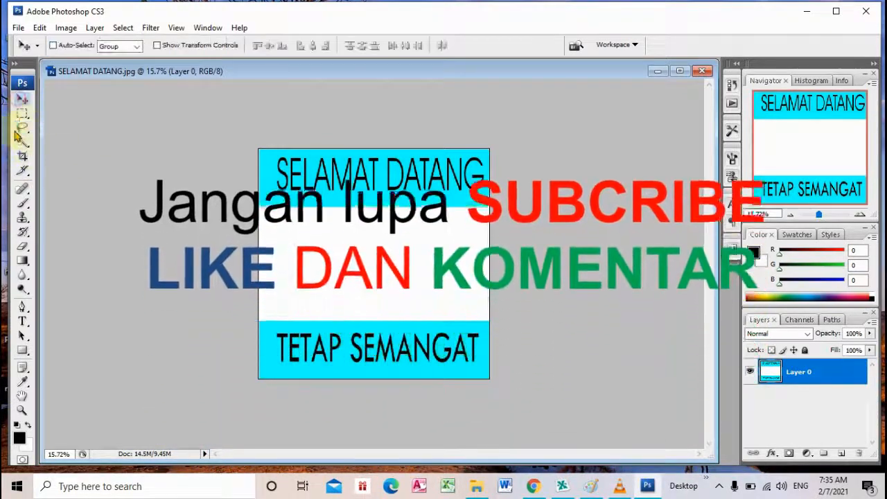
pyautogui.click(22, 143)
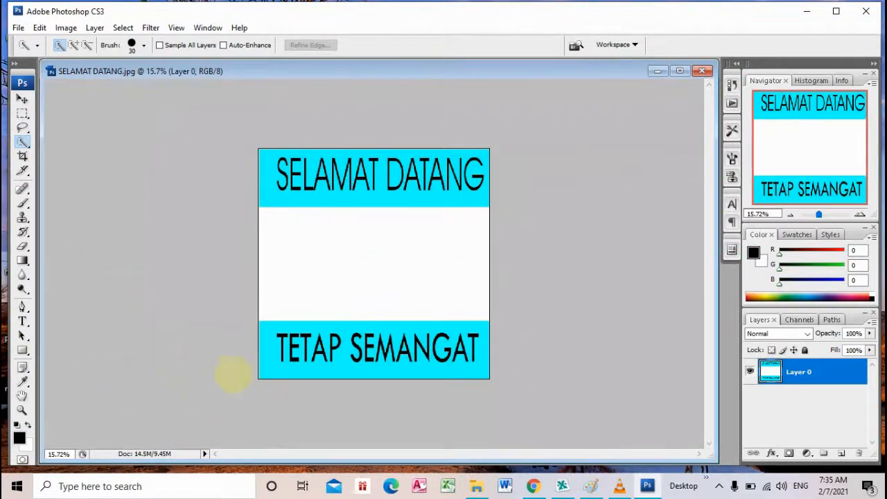
pyautogui.click(330, 247)
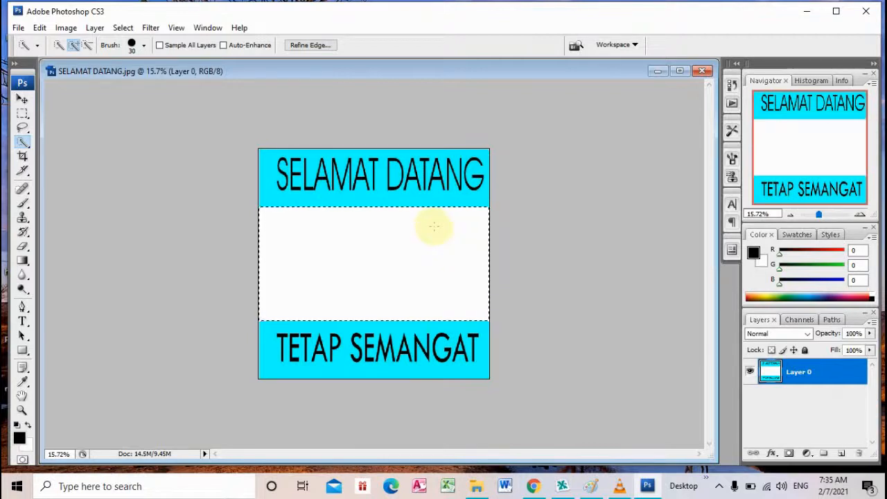
pyautogui.press('Delete')
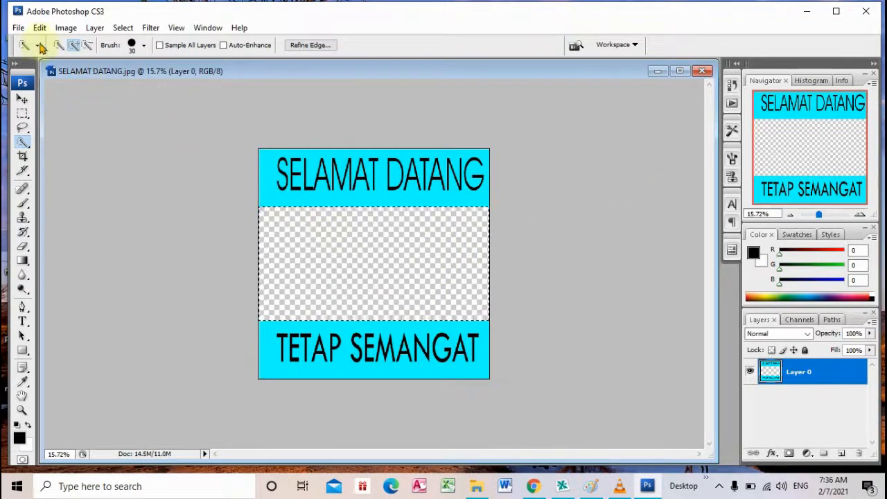
# Step: Save the image as an interlaced PNG named SELAMAT DATANG copy.png in the PJJ BAHAN folder
pyautogui.click(19, 29)
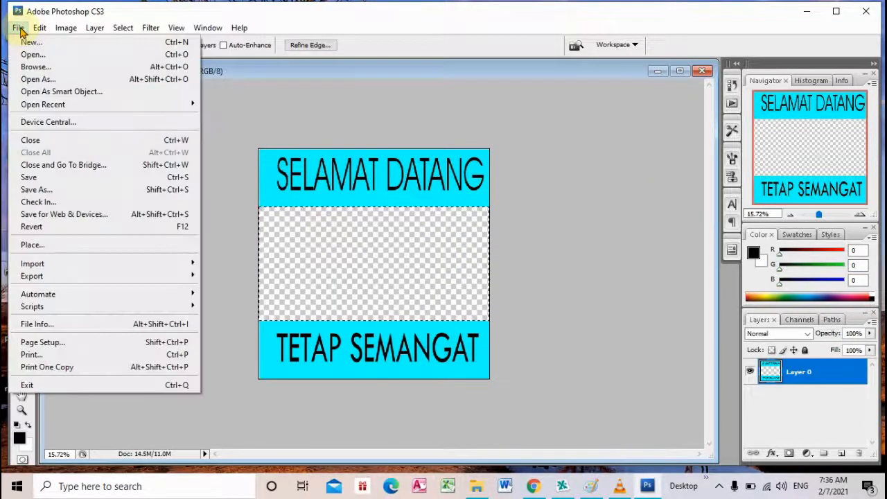
pyautogui.click(101, 190)
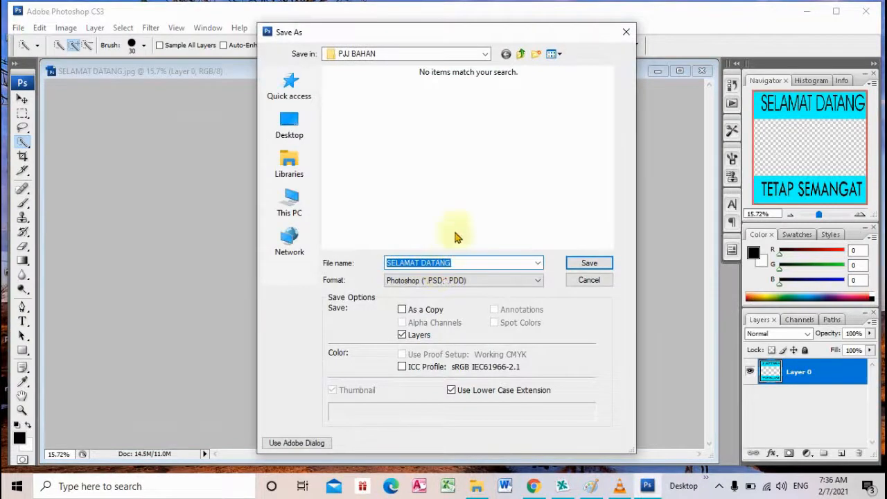
pyautogui.click(483, 55)
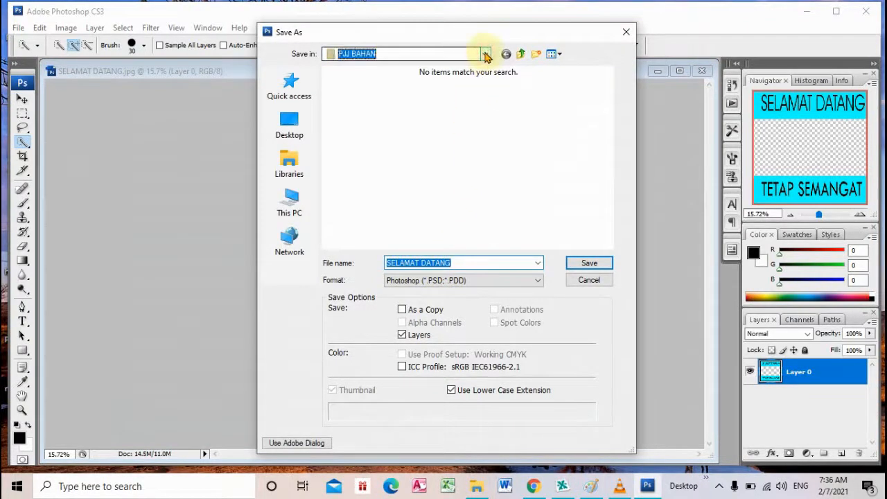
pyautogui.click(485, 55)
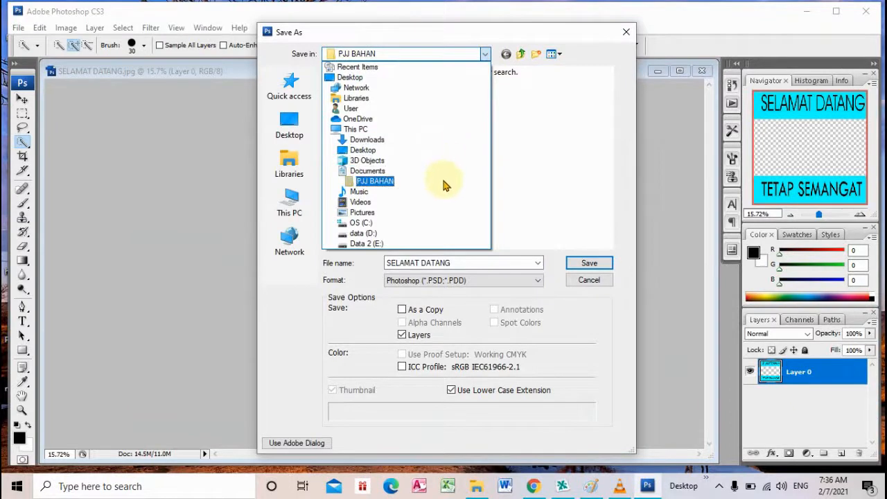
pyautogui.click(375, 181)
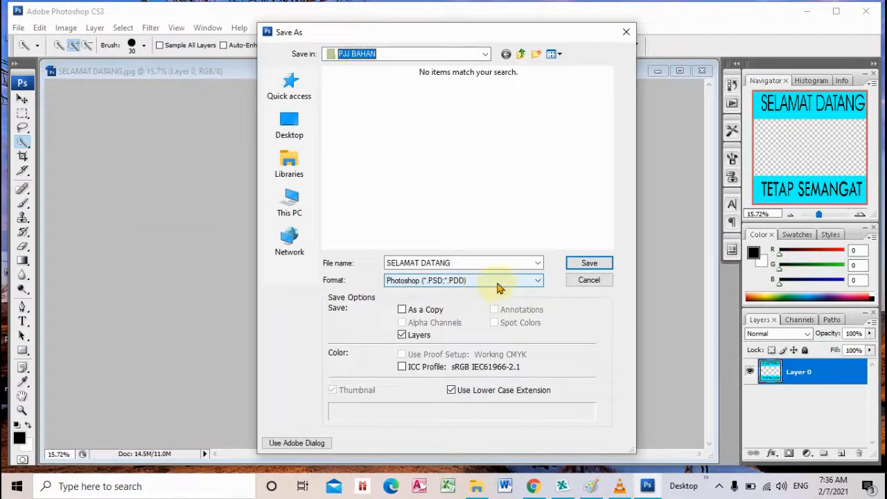
pyautogui.click(499, 284)
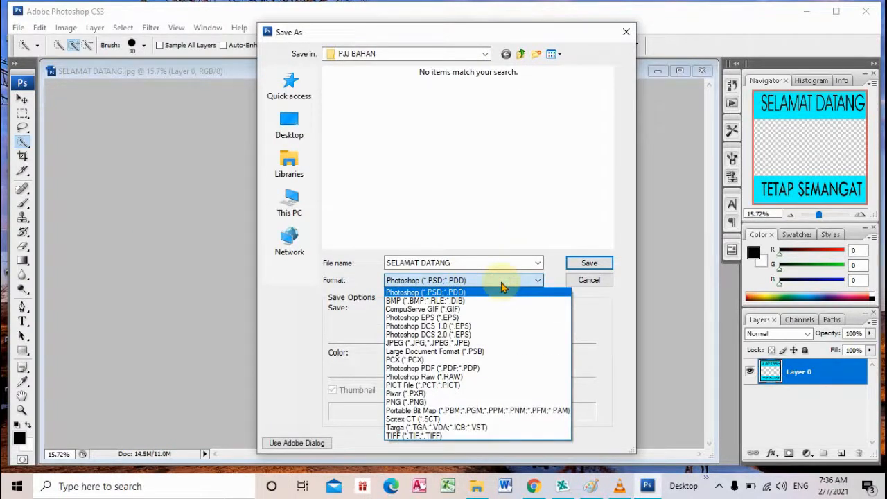
pyautogui.click(461, 402)
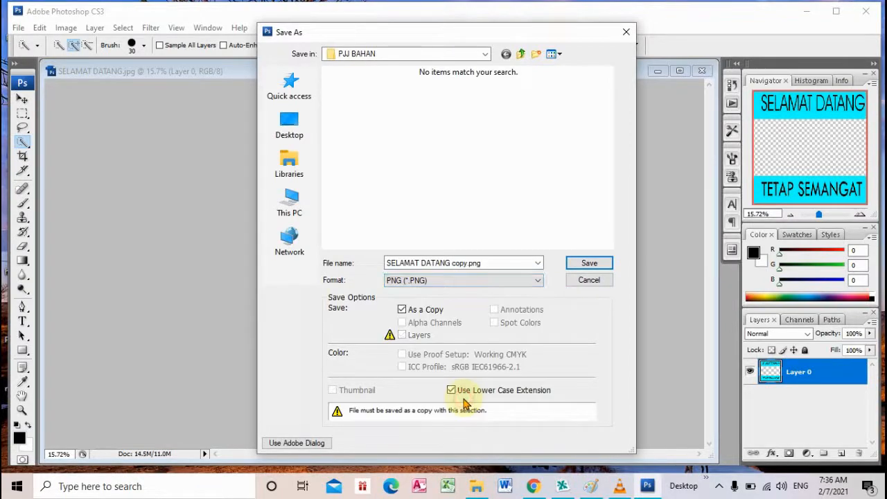
pyautogui.click(591, 263)
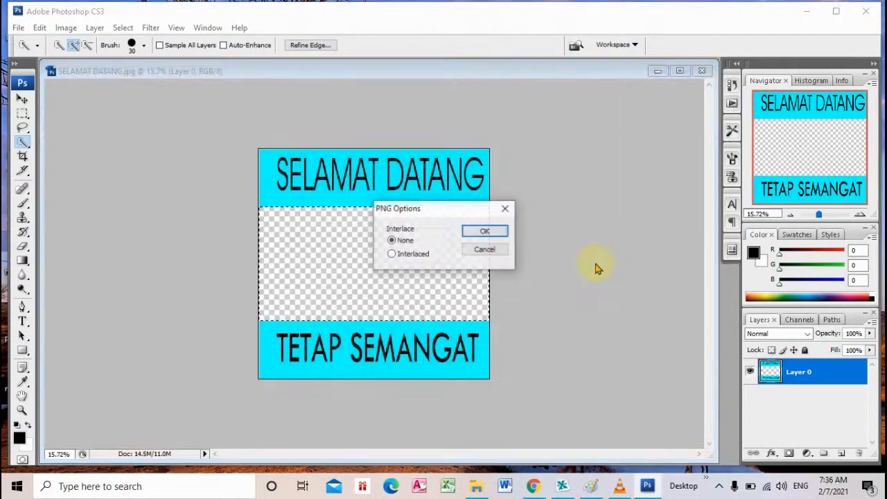
pyautogui.click(412, 255)
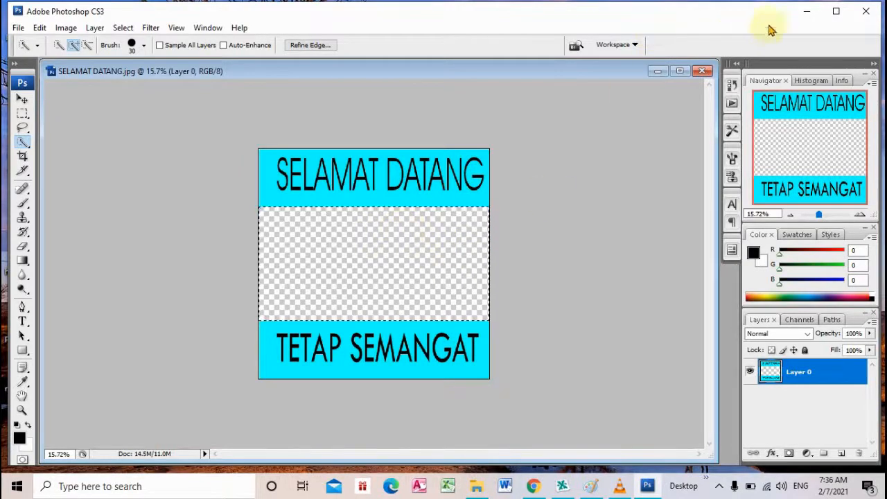
# Step: Switch to Chrome and discard the pending frame change on the Facebook profile photo
pyautogui.click(807, 12)
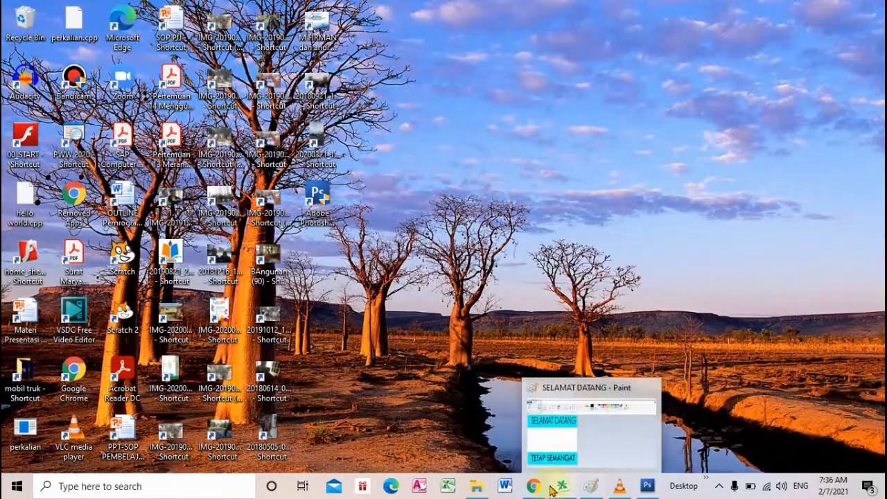
pyautogui.moveTo(534, 489)
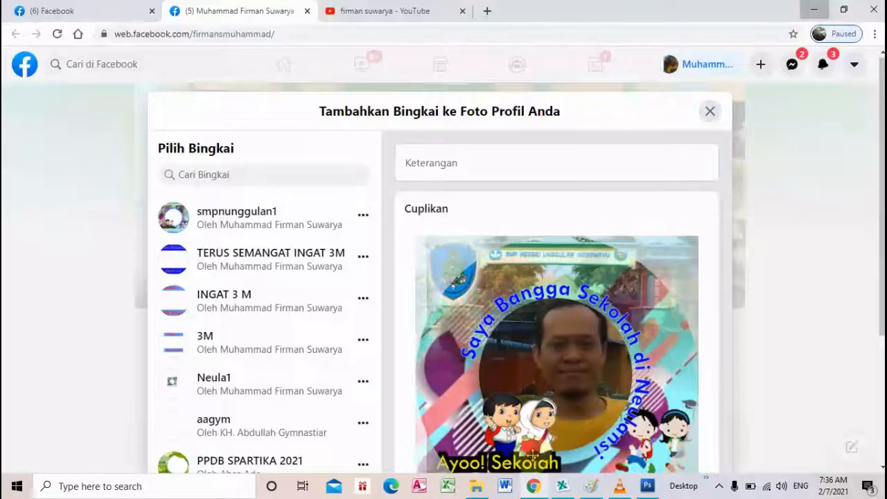
pyautogui.click(532, 452)
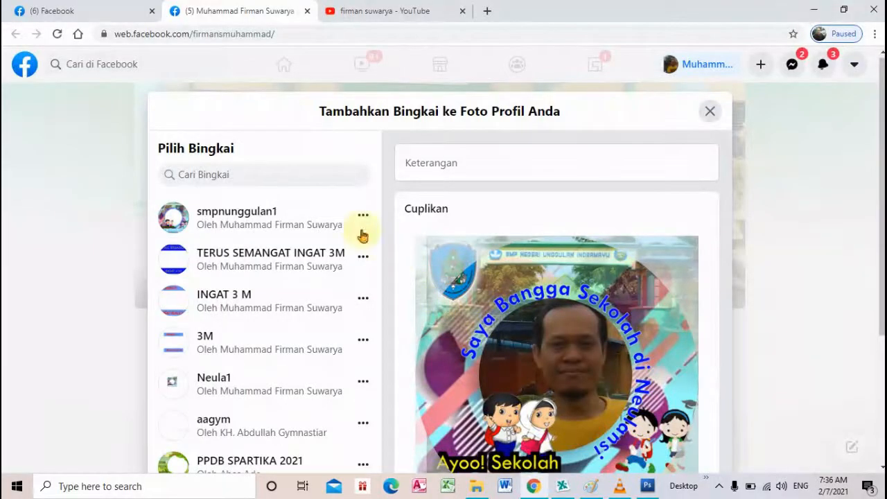
pyautogui.click(711, 113)
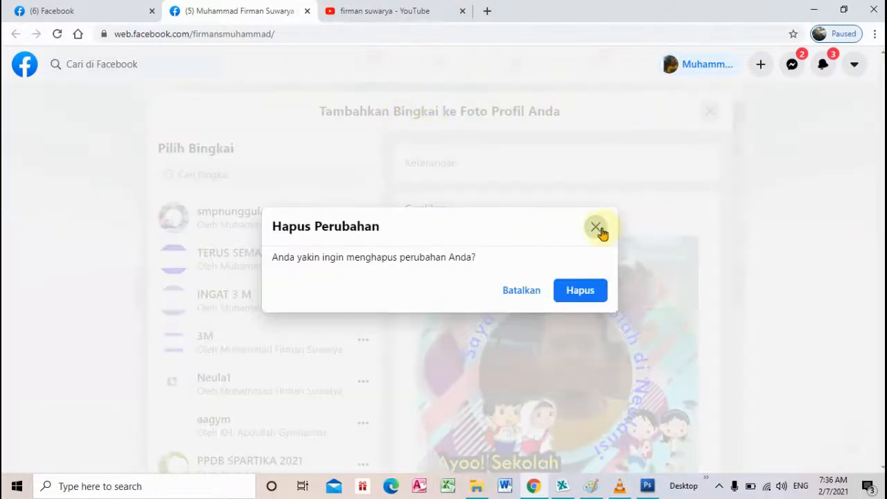
pyautogui.click(597, 229)
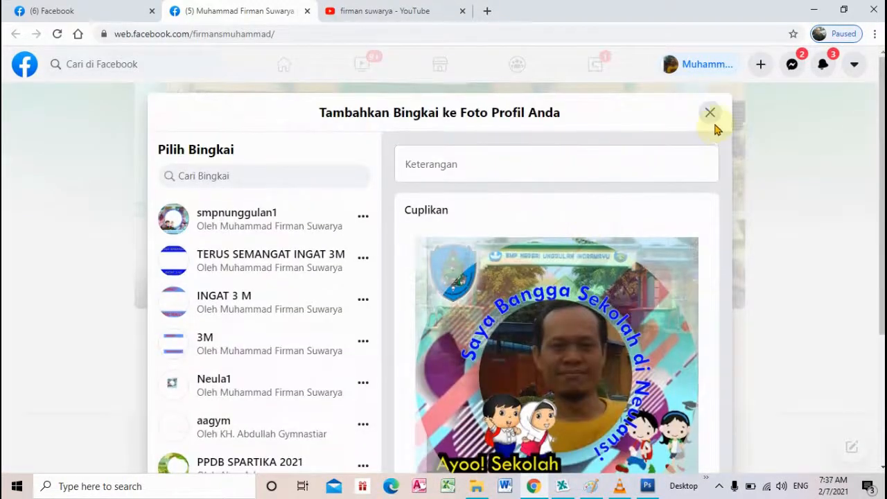
pyautogui.click(712, 117)
pyautogui.click(574, 295)
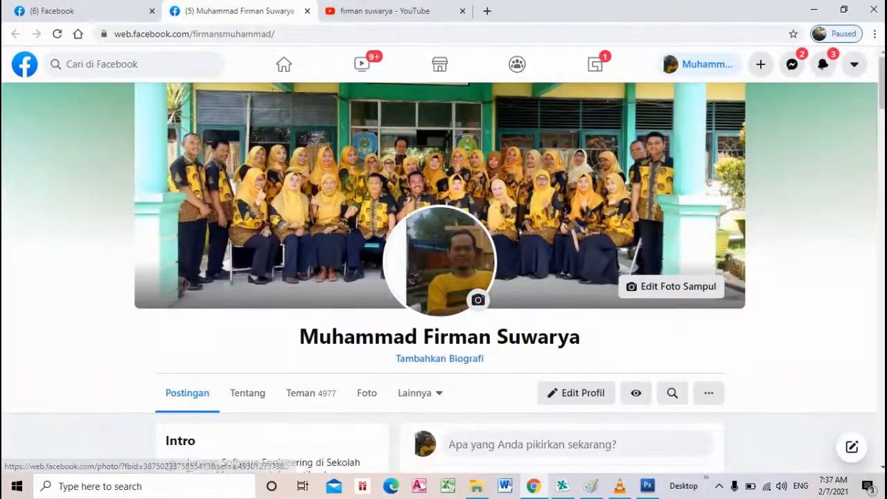
# Step: View the frames offered for the Facebook profile photo and leave the frame picker without applying one
pyautogui.scroll(-1, 434, 194)
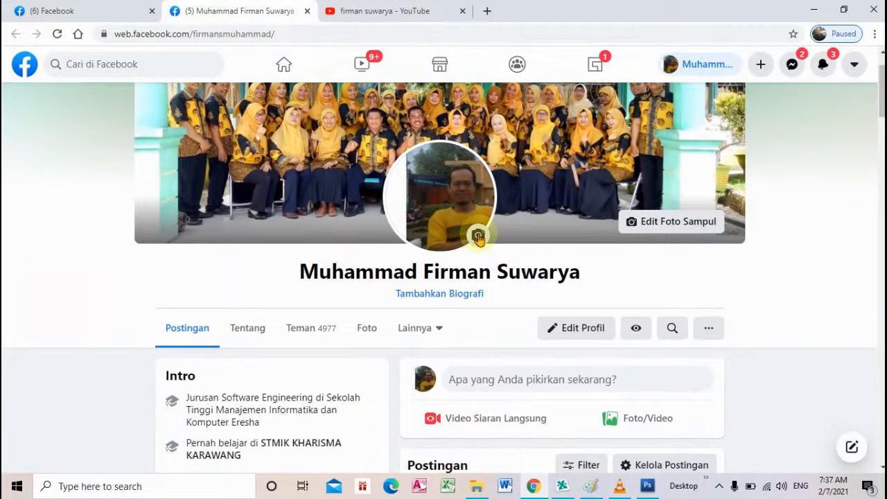
pyautogui.click(480, 236)
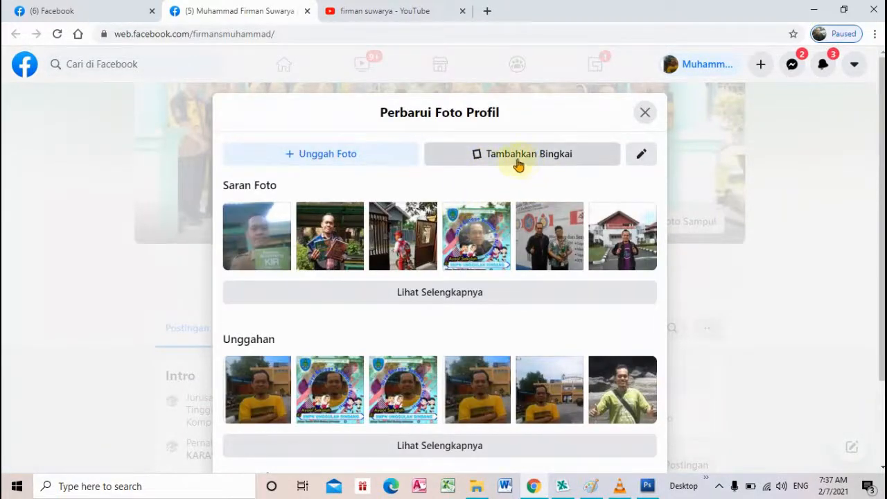
pyautogui.click(519, 165)
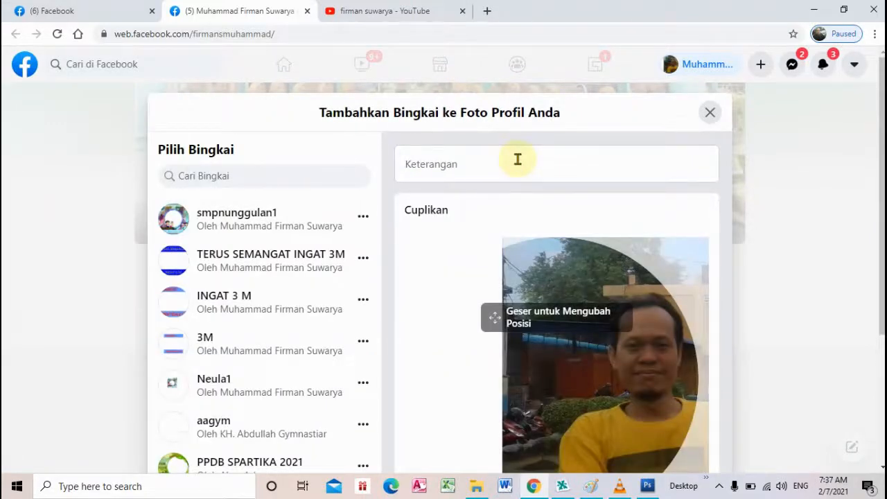
pyautogui.click(710, 114)
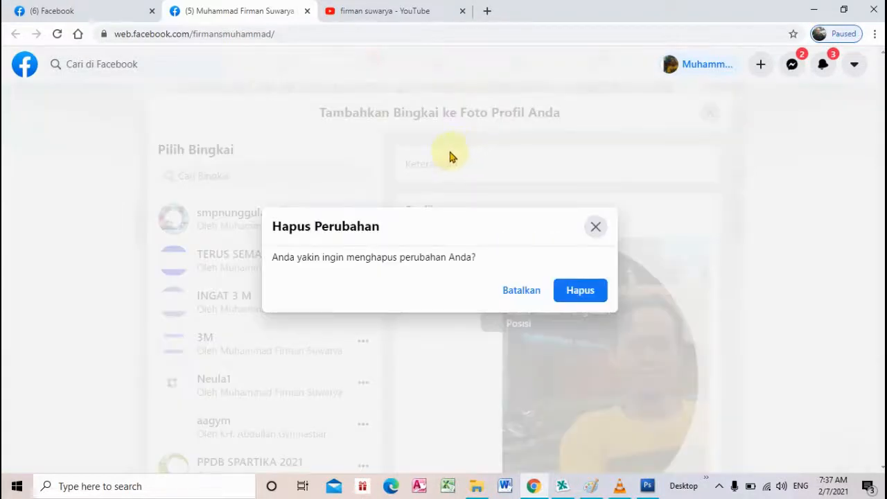
pyautogui.click(584, 292)
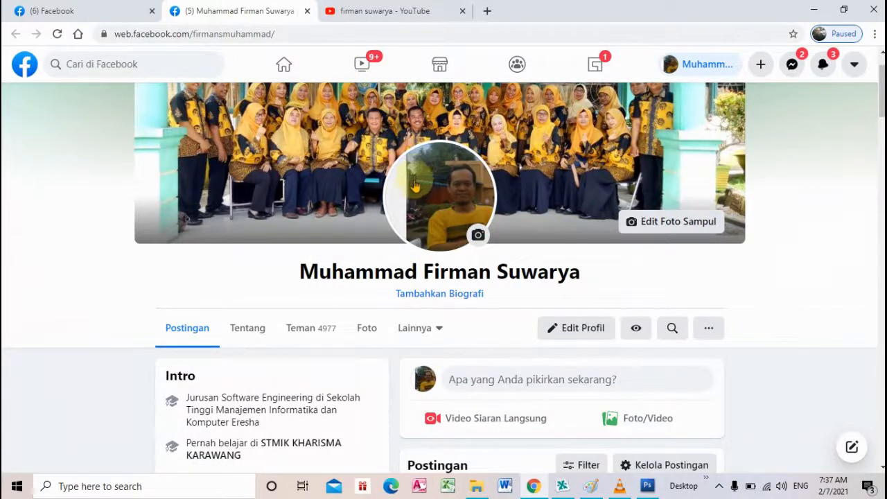
# Step: Search Google for fbcameraeffects in a new browser tab and open the Facebook Frame Studio developer page
pyautogui.click(488, 11)
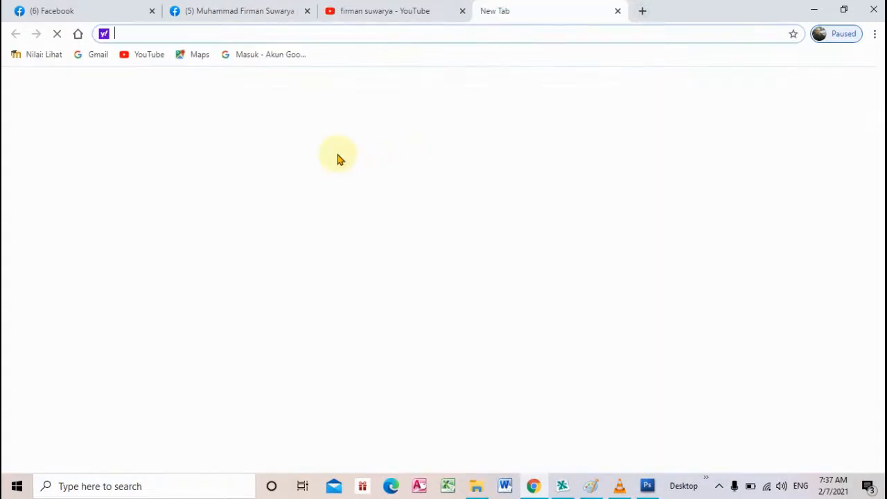
pyautogui.click(349, 216)
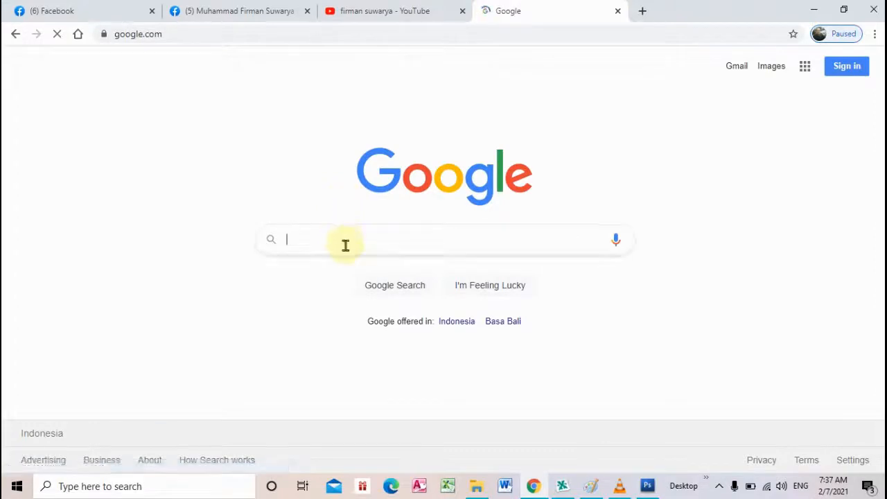
pyautogui.write('FBCA')
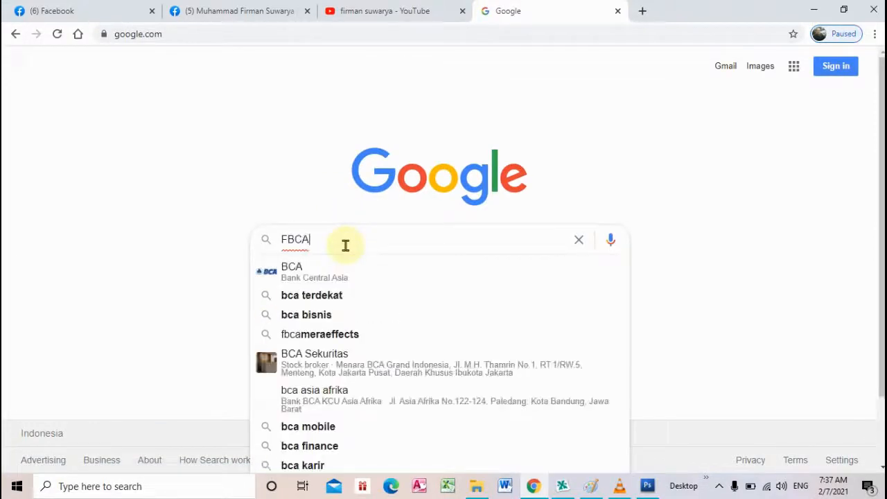
pyautogui.write('M')
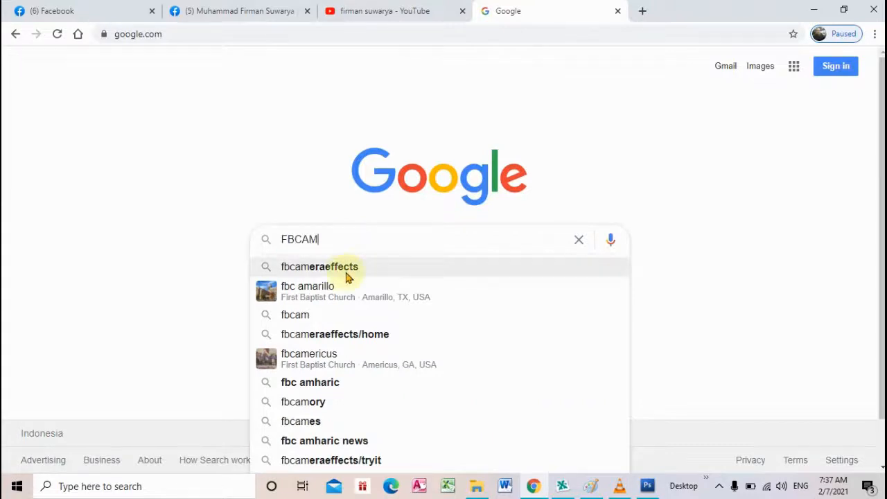
pyautogui.click(348, 277)
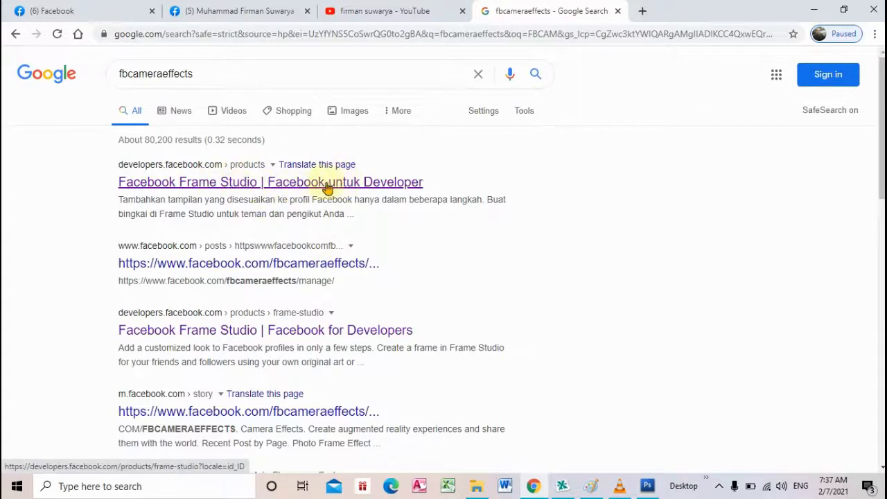
pyautogui.click(356, 184)
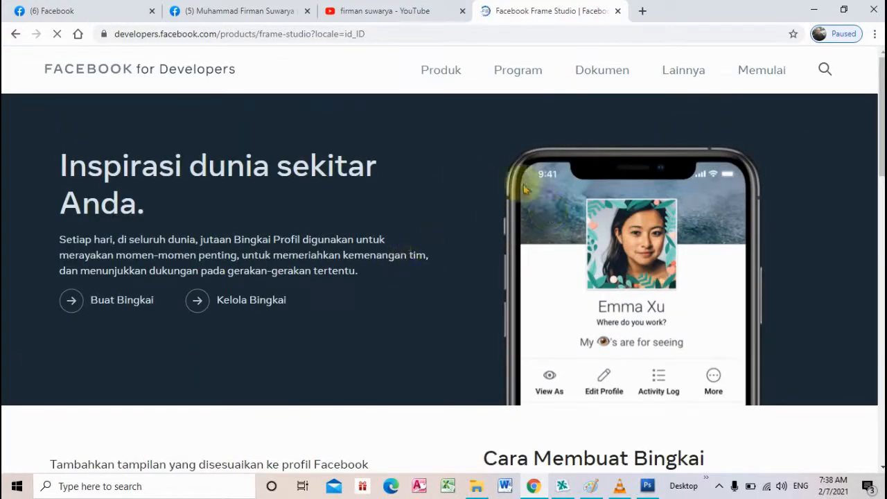
# Step: Open the Kelola Bingkai page from Frame Studio and bring up the Buat Bingkai dialog for a profile photo frame
pyautogui.click(267, 305)
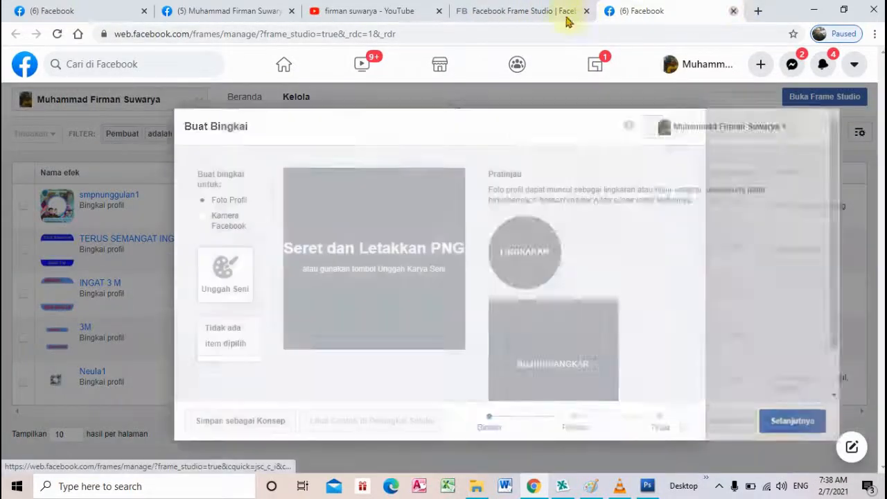
pyautogui.hotkey('ctrl', 'w')
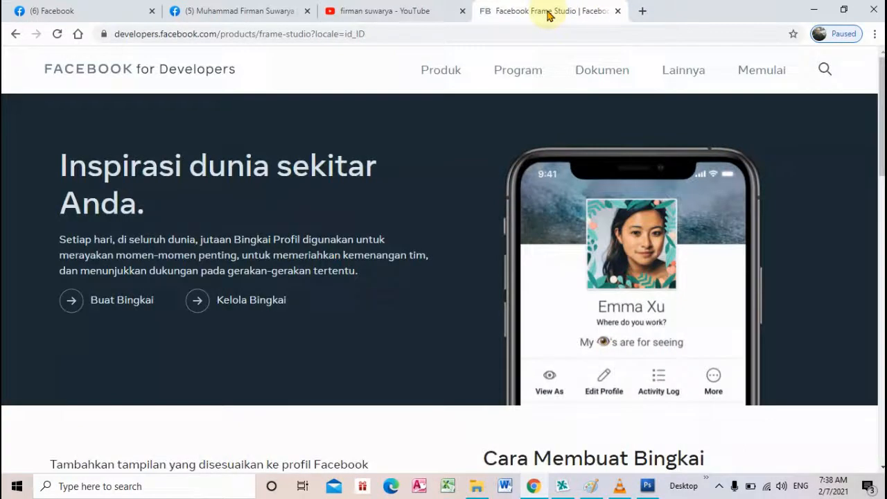
pyautogui.click(298, 301)
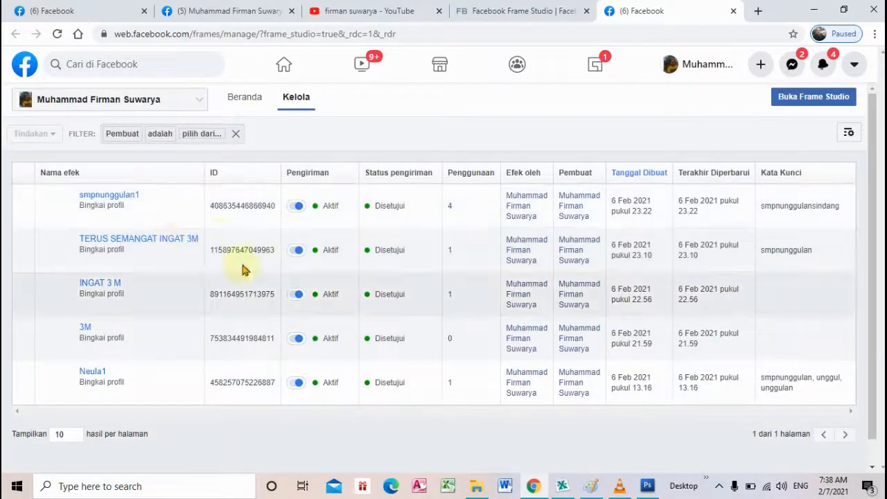
pyautogui.click(169, 237)
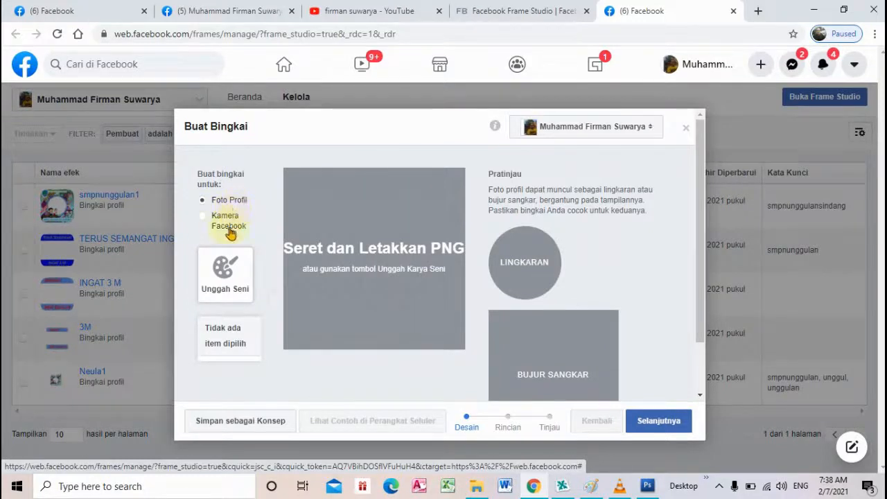
# Step: Upload the SELAMAT DATANG copy image from the Documents folder PJJ BAHAN as the frame art and continue to the frame details
pyautogui.moveTo(532, 354)
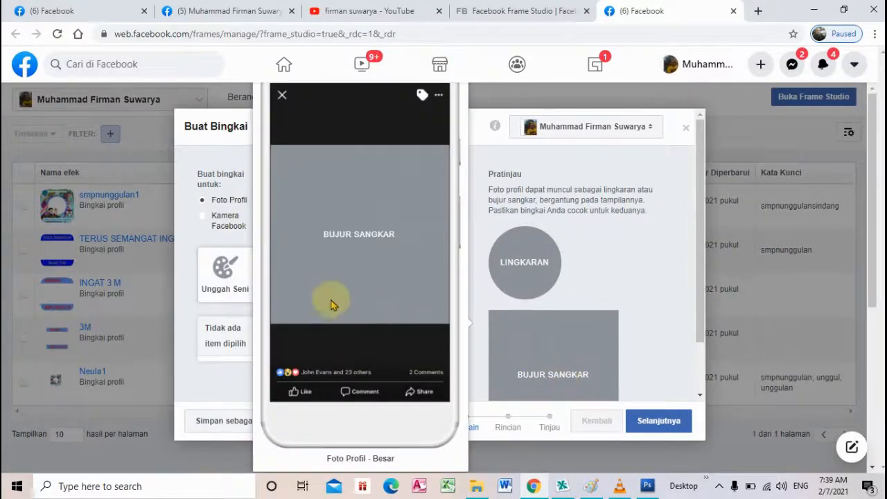
pyautogui.click(225, 290)
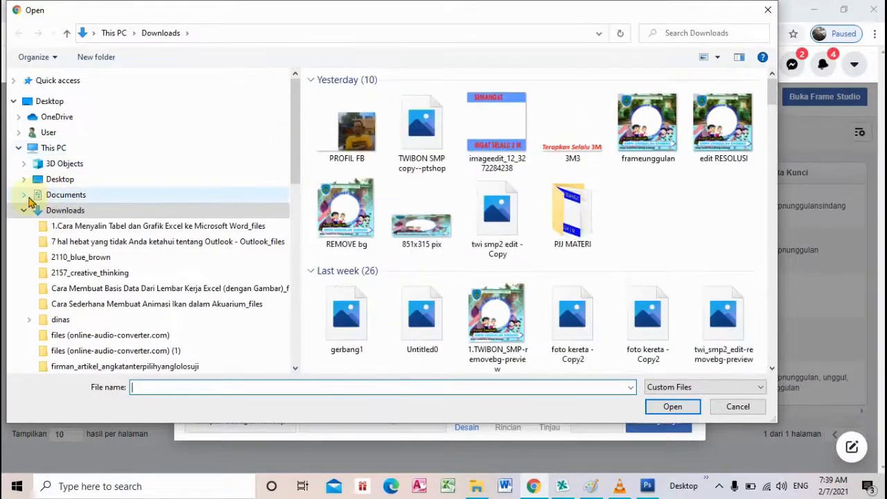
pyautogui.click(23, 197)
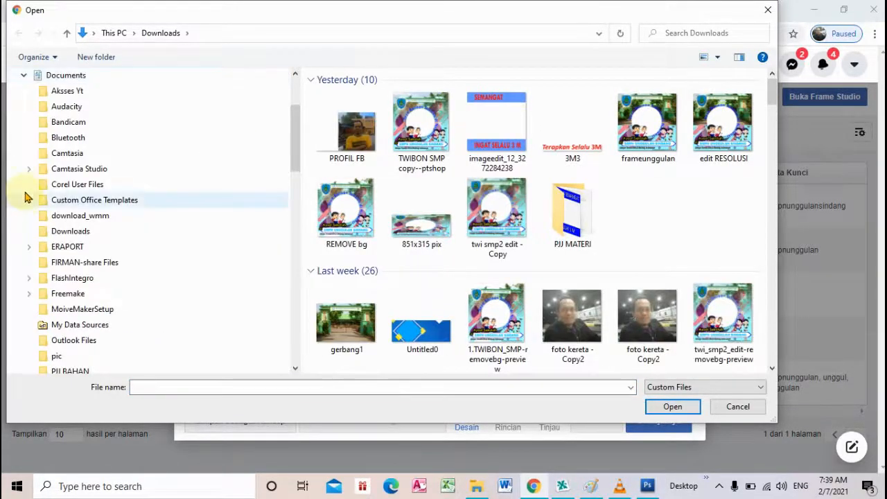
pyautogui.click(77, 373)
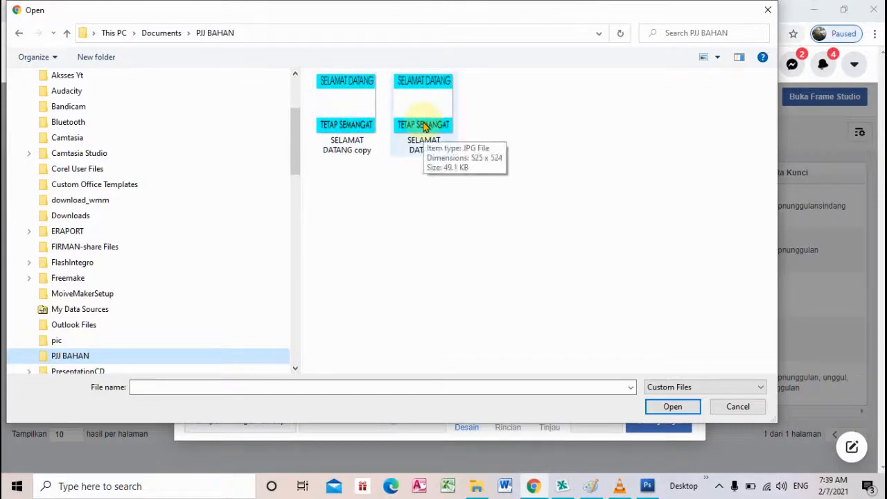
pyautogui.doubleClick(346, 114)
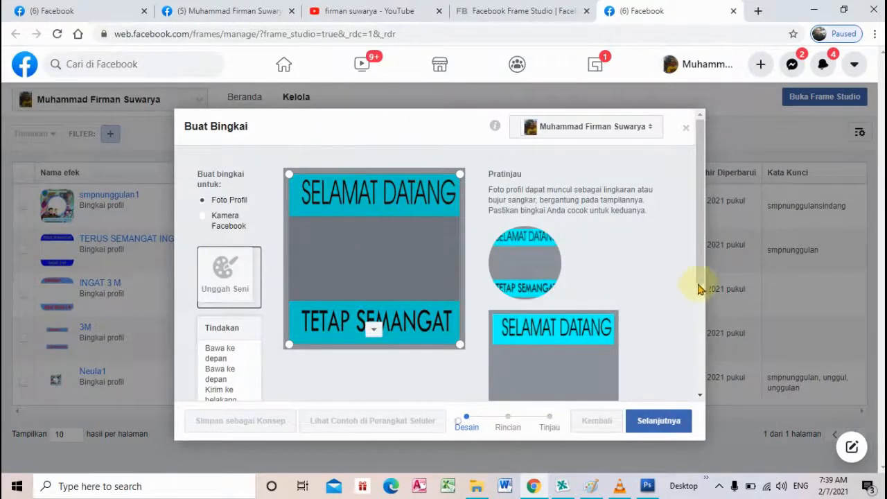
pyautogui.click(657, 425)
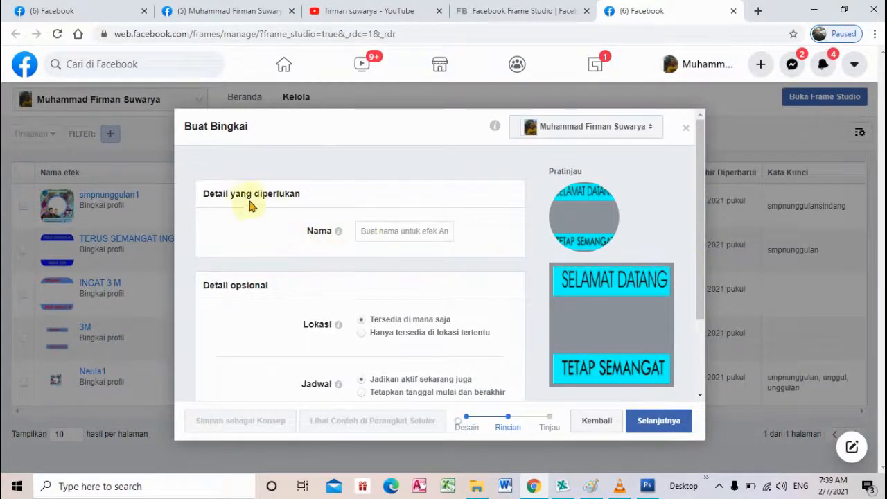
pyautogui.click(372, 232)
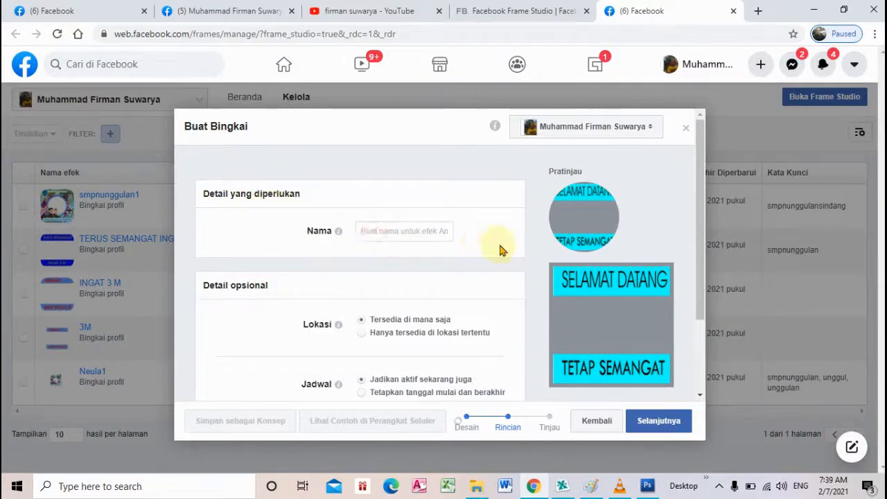
pyautogui.write('SE')
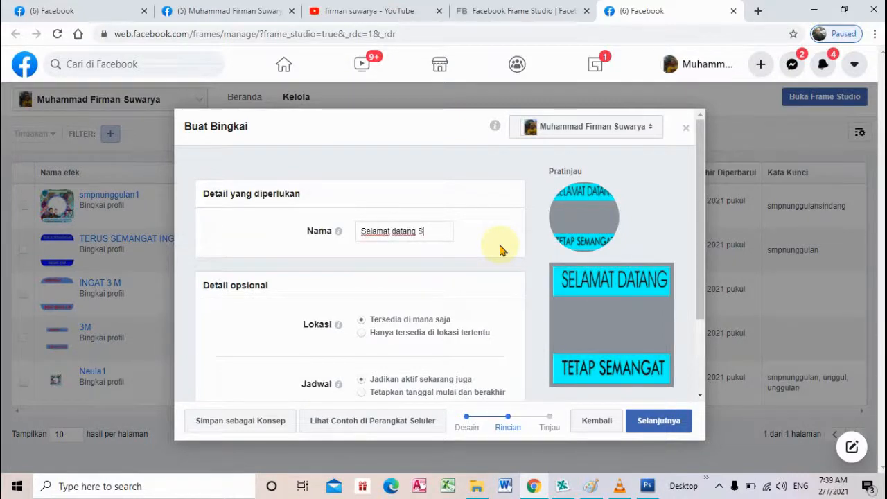
pyautogui.hotkey('ctrl', 'a')
pyautogui.press('BackSpace')
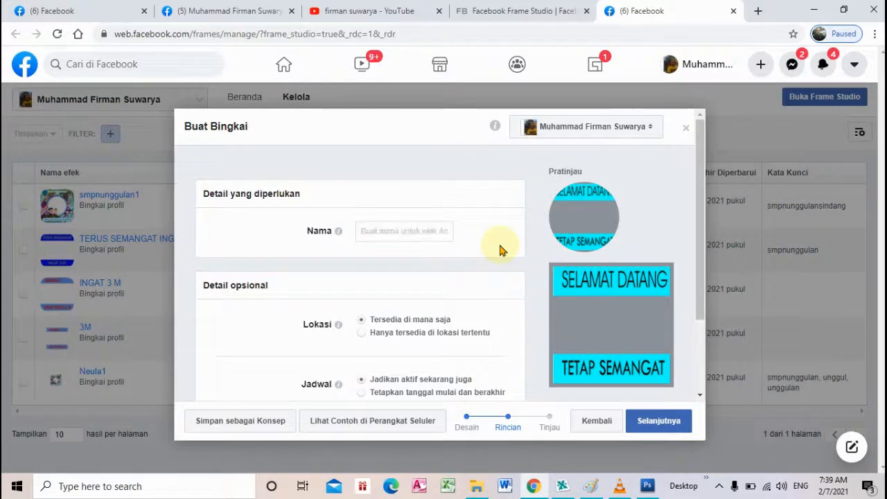
# Step: Name the frame "smpnunggulan selamat datang"
pyautogui.write('s')
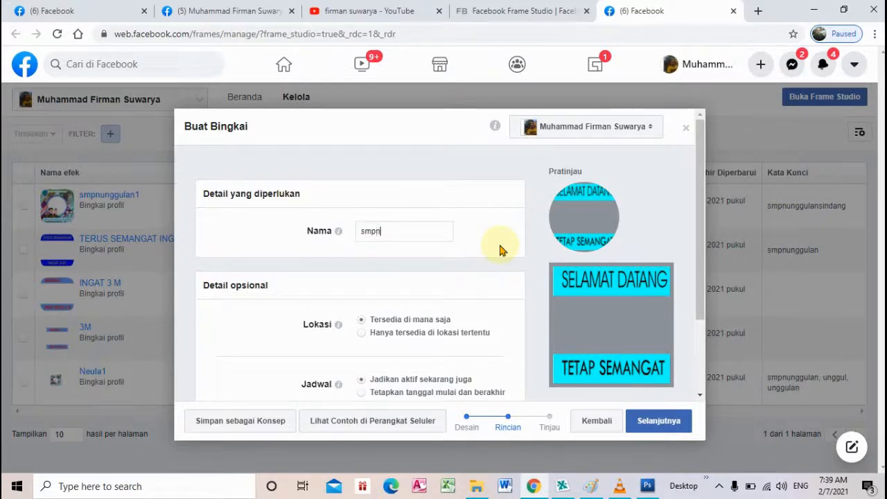
pyautogui.write('mpnunggula')
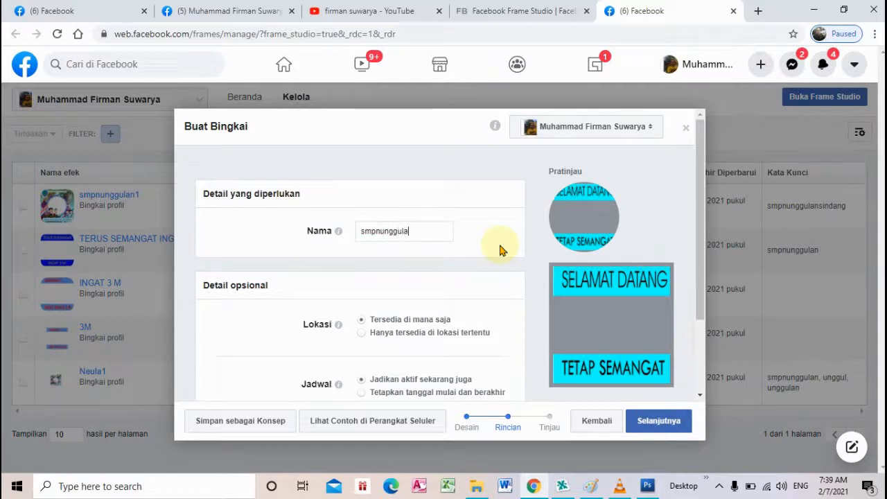
pyautogui.write('n selamat ')
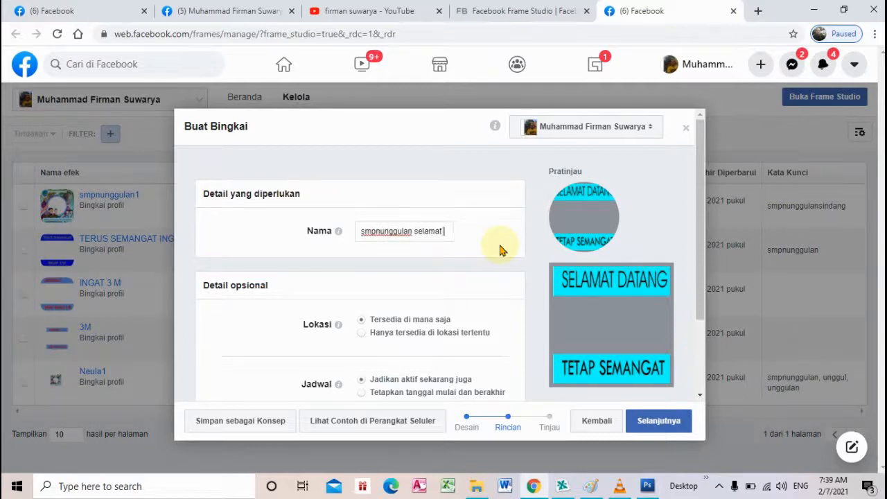
pyautogui.write('datang')
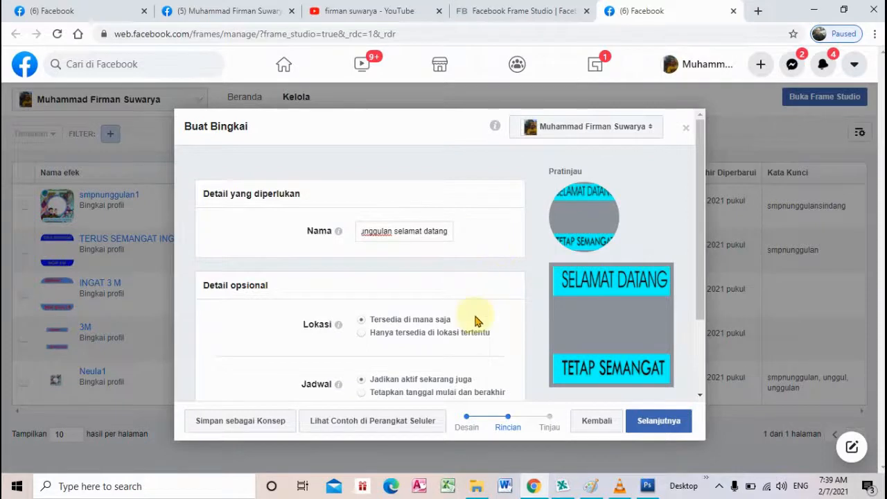
# Step: Add two keywords to the frame: Smpnunggulan and the creator's name written as one word
pyautogui.scroll(-1, 471, 319)
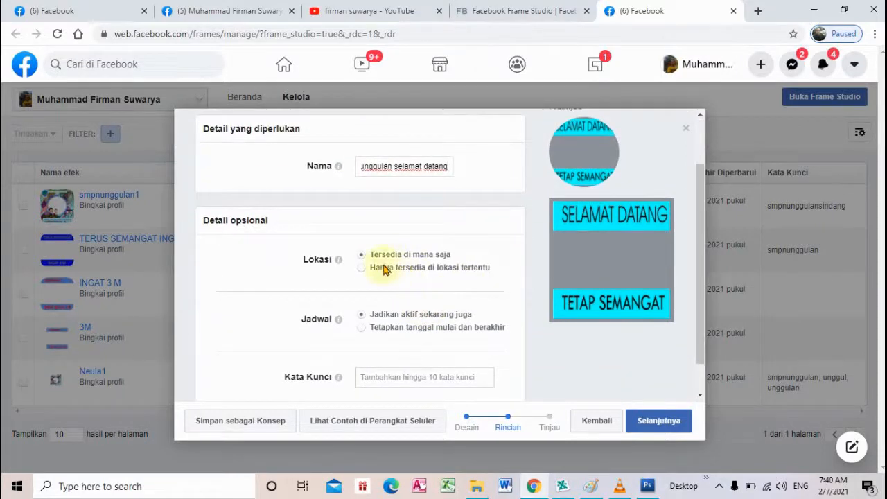
pyautogui.scroll(-1, 373, 323)
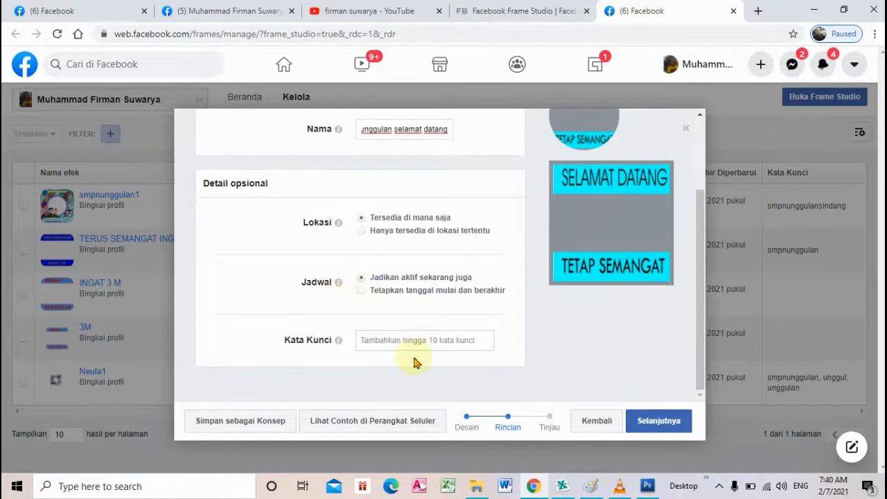
pyautogui.click(393, 346)
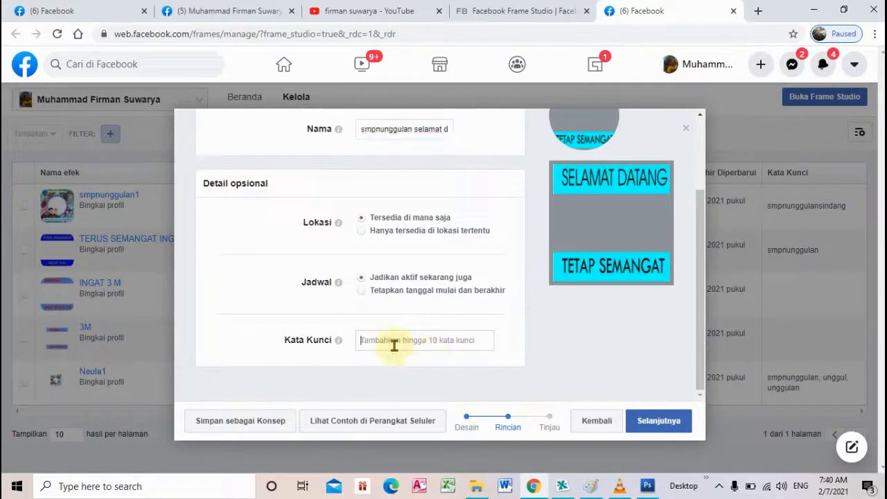
pyautogui.write('smpn')
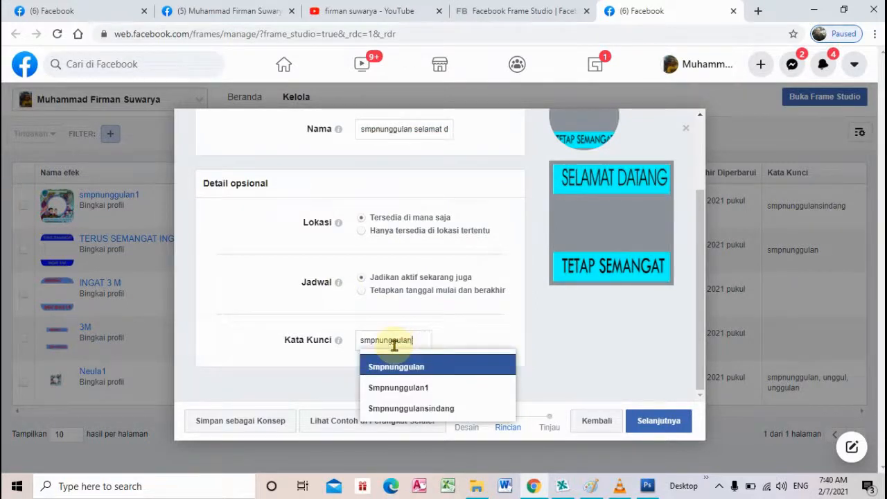
pyautogui.write('unggulan')
pyautogui.press('Return')
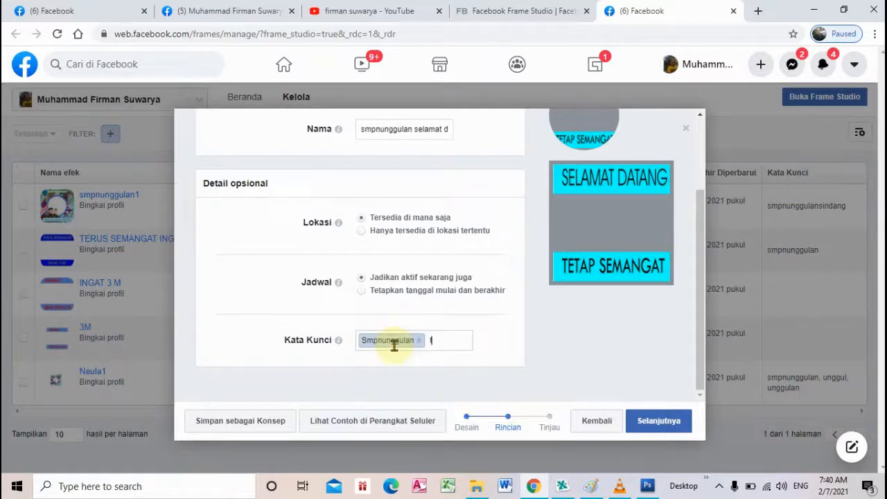
pyautogui.write('firmansuwarya')
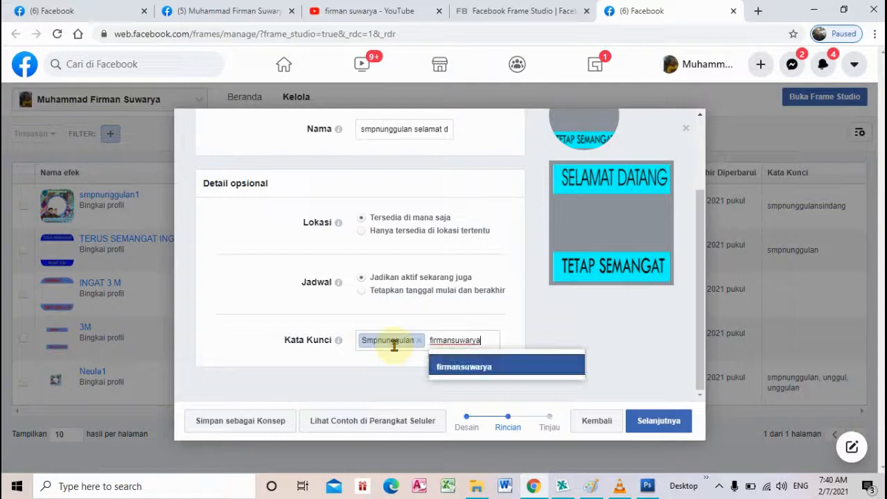
pyautogui.press('Return')
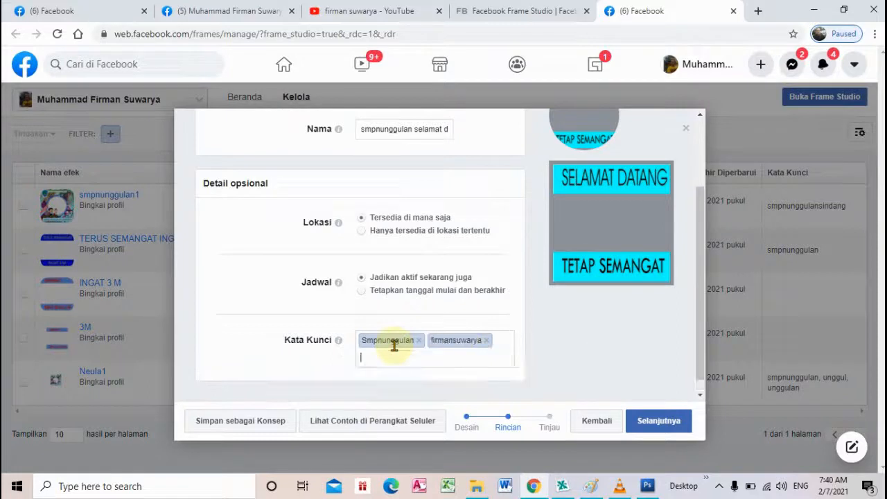
# Step: Continue to the frame review, publish the frame with confirmation, and finish the Buat Bingkai dialog
pyautogui.click(655, 432)
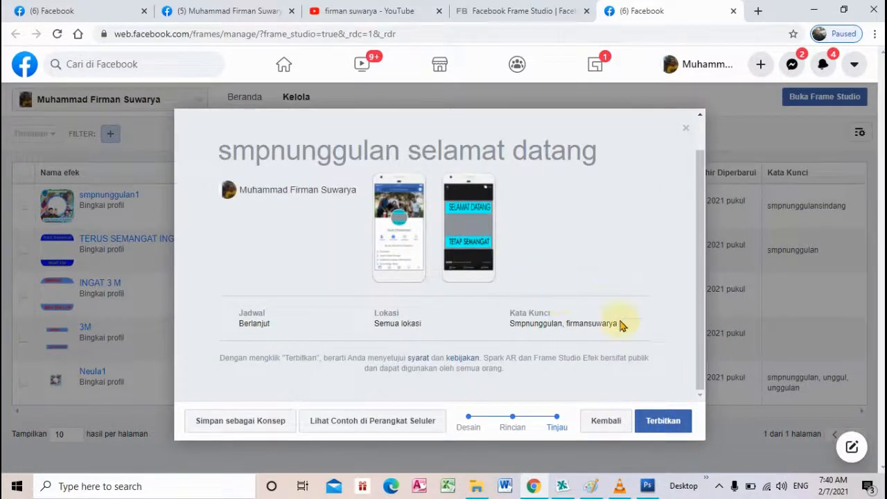
pyautogui.click(662, 426)
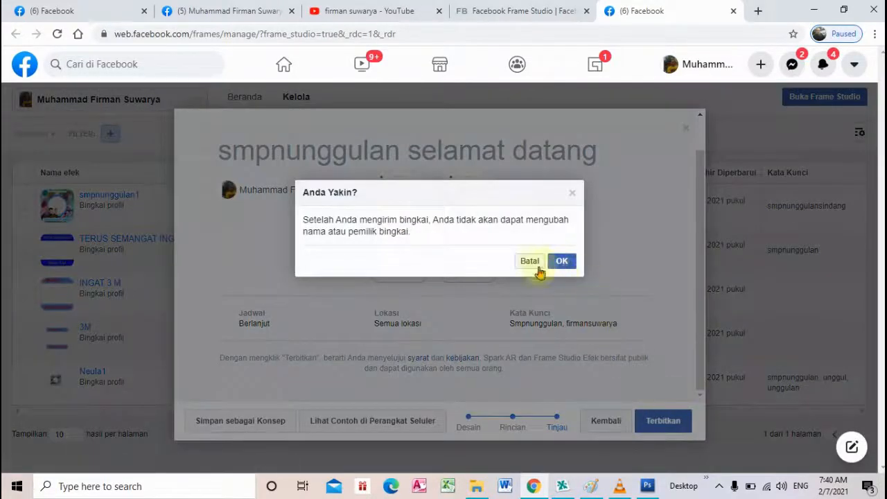
pyautogui.click(561, 262)
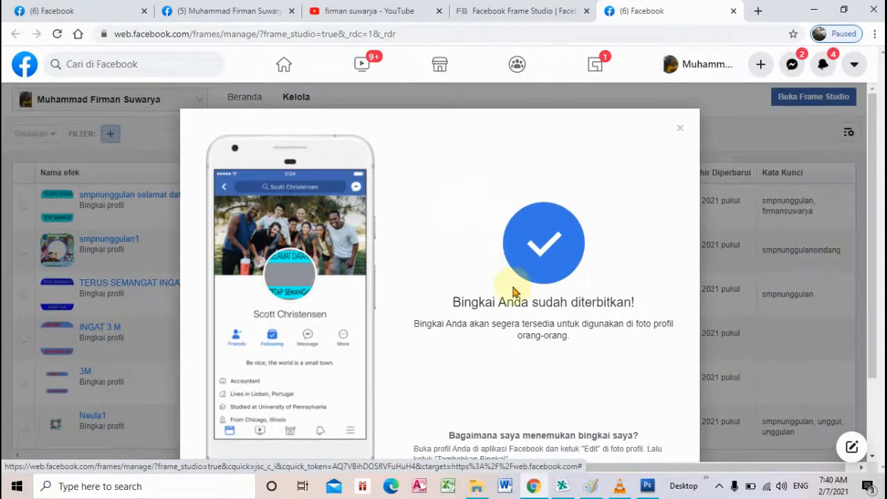
pyautogui.scroll(-2, 513, 291)
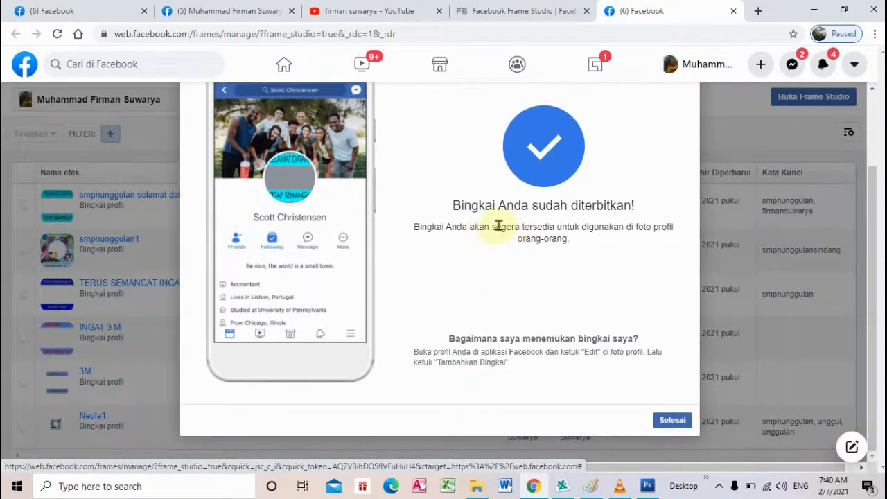
pyautogui.click(671, 421)
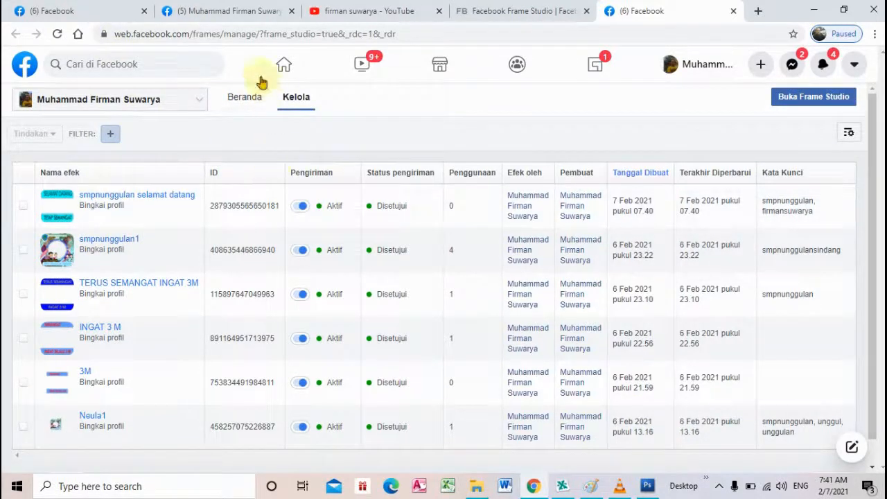
# Step: Return to the Facebook profile page and bring up the frame picker for updating the profile photo
pyautogui.click(228, 13)
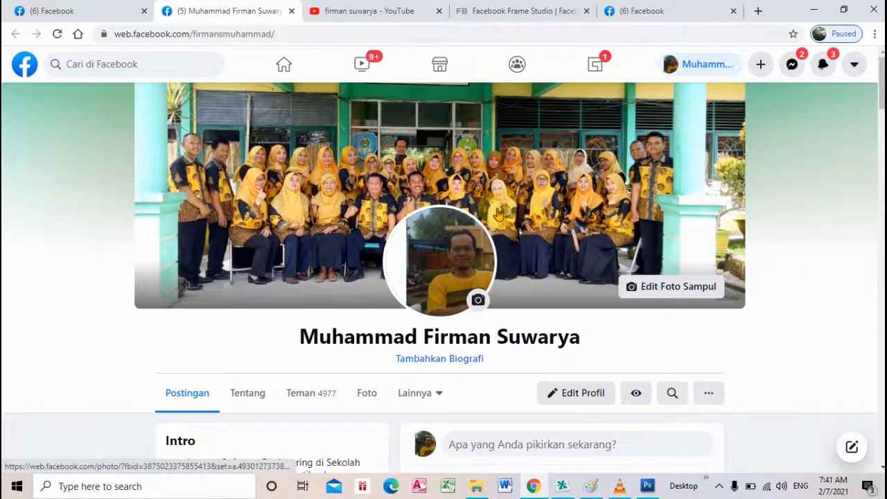
pyautogui.scroll(-1, 497, 213)
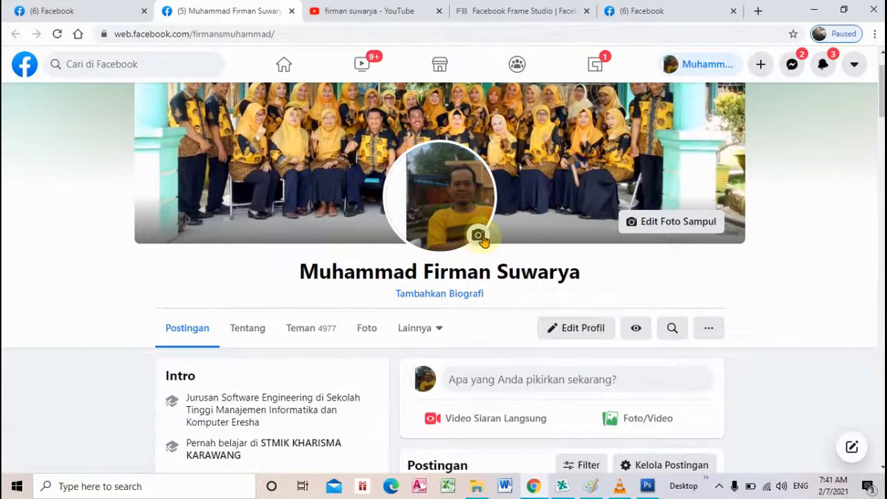
pyautogui.click(478, 236)
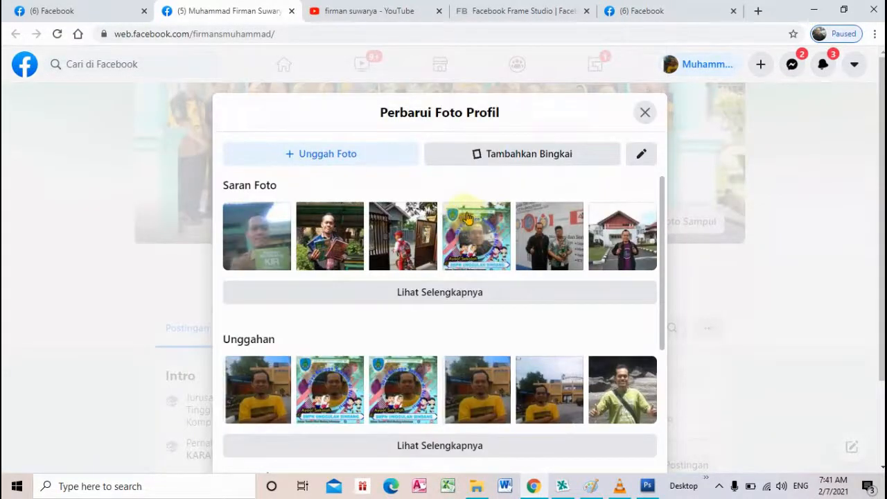
pyautogui.click(509, 167)
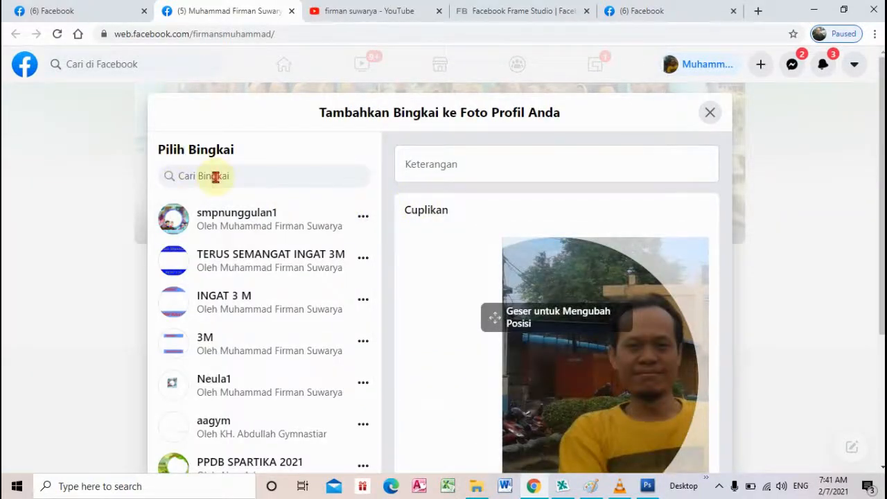
# Step: Search the frames for "smpnunggulan selamat datang" and apply the matching frame to the profile photo
pyautogui.click(215, 176)
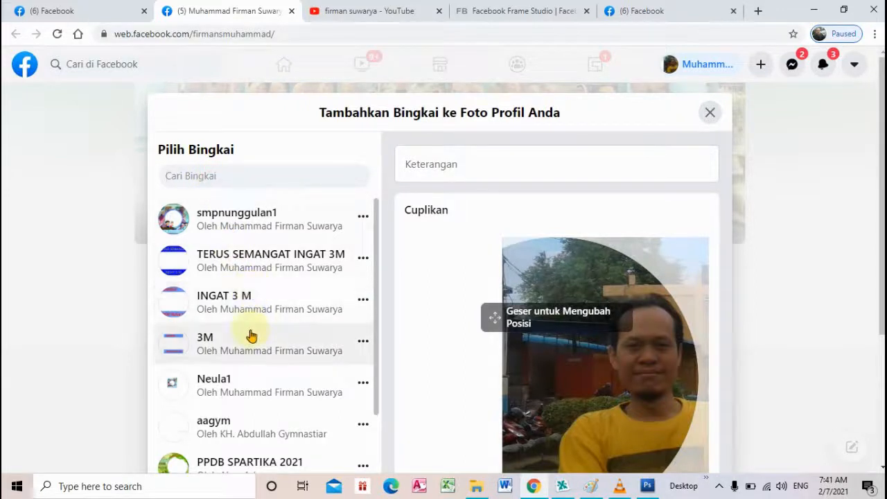
pyautogui.scroll(-2, 252, 337)
pyautogui.scroll(2, 252, 333)
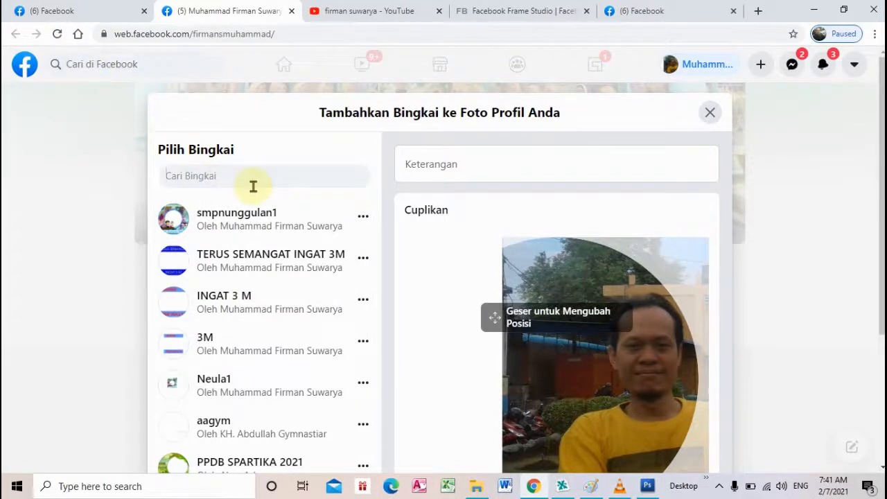
pyautogui.write('smpn')
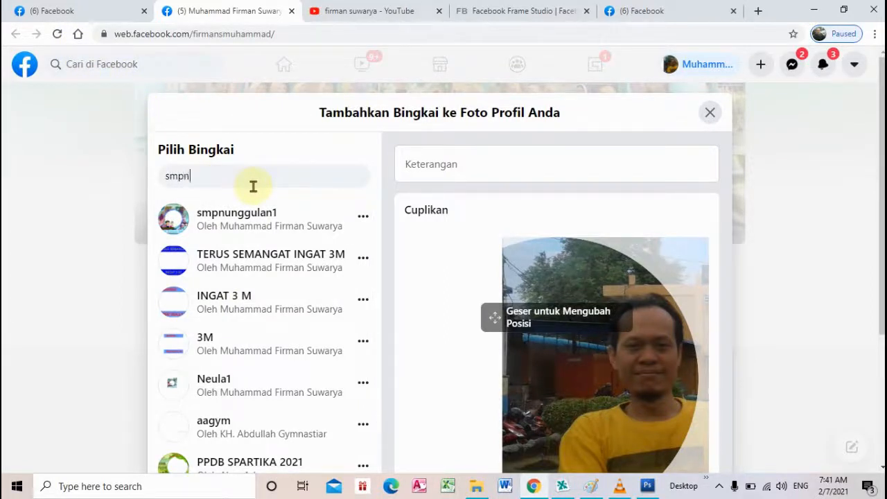
pyautogui.write('unggulan selamat datang')
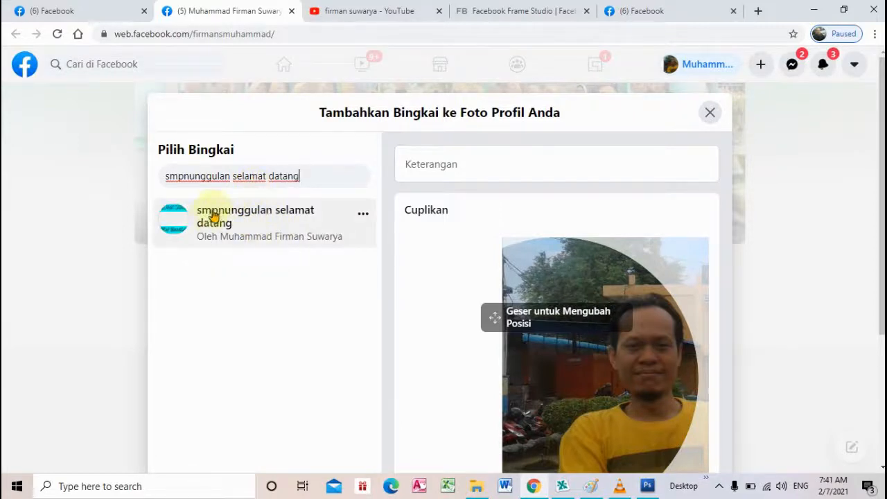
pyautogui.click(262, 225)
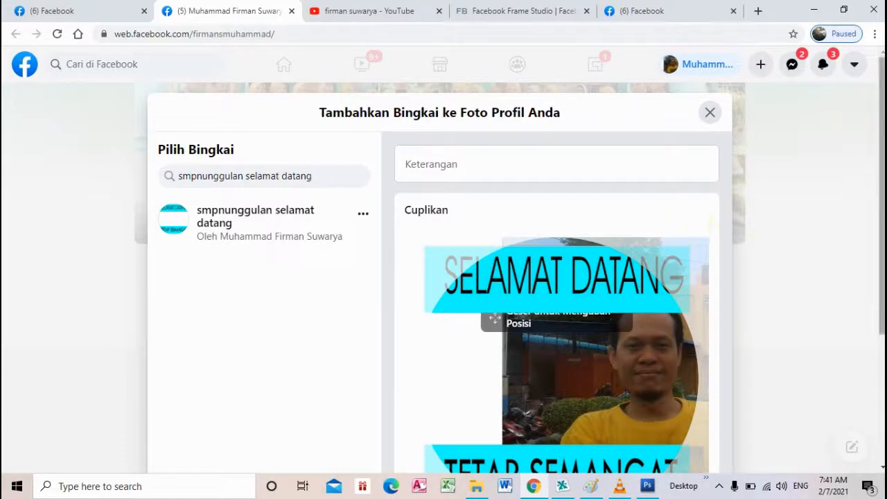
# Step: Reposition the photo so it fills the area behind the two banners and use it as the profile photo
pyautogui.scroll(-3, 564, 192)
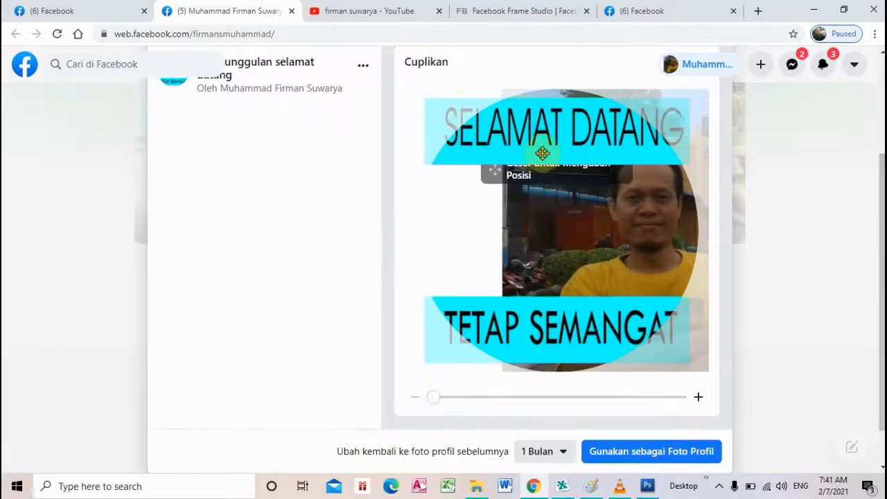
pyautogui.moveTo(542, 153); pyautogui.dragTo(552, 225)
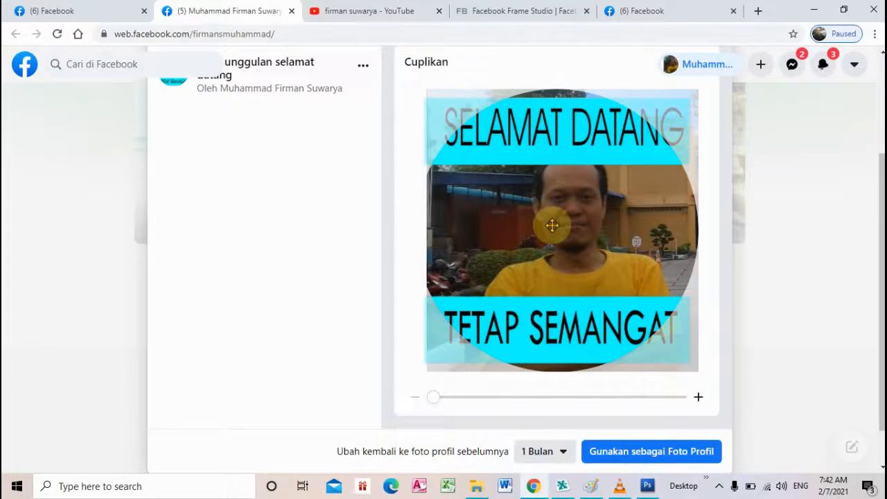
pyautogui.moveTo(883, 202)
pyautogui.mouseDown()
pyautogui.moveTo(882, 125)
pyautogui.moveTo(883, 217)
pyautogui.moveTo(878, 192)
pyautogui.mouseUp()
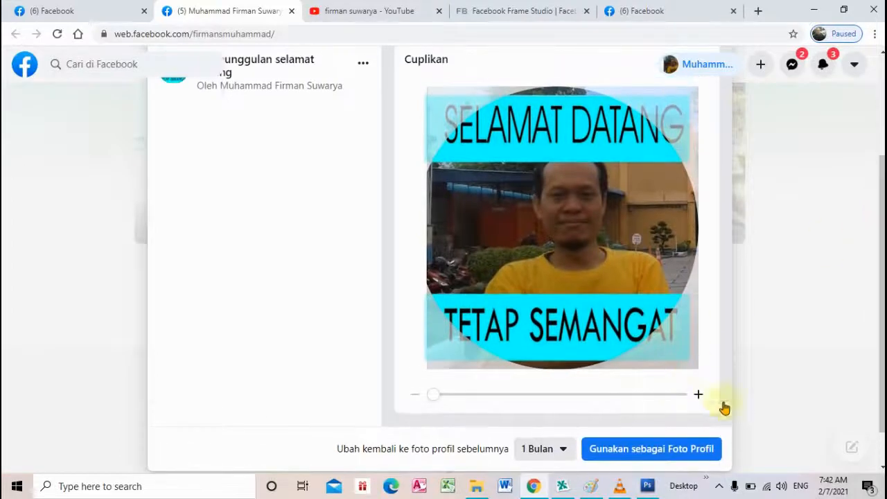
pyautogui.click(620, 459)
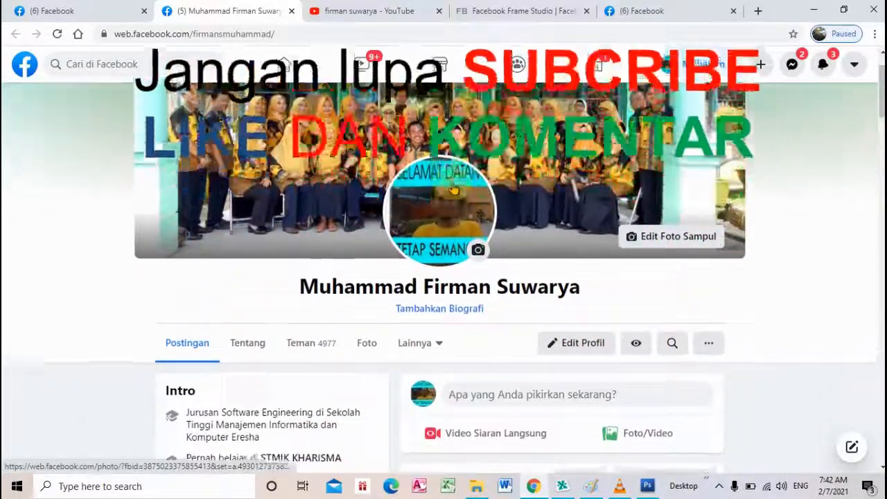
pyautogui.scroll(1, 454, 188)
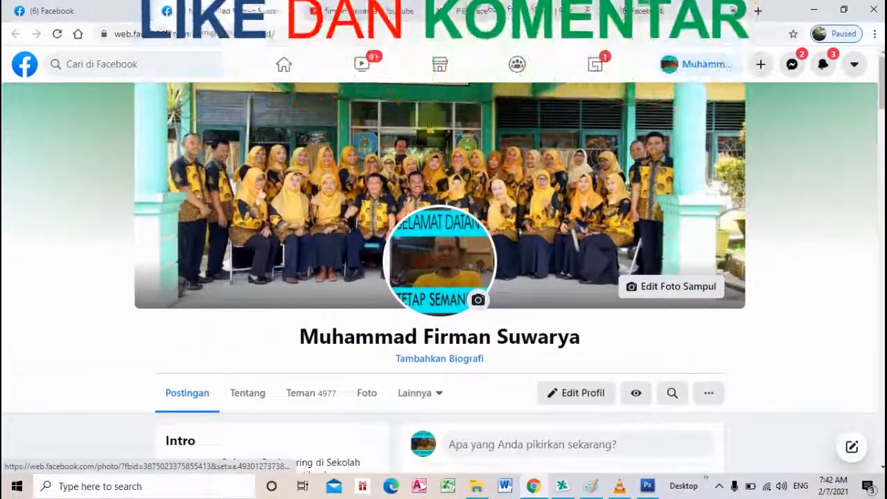